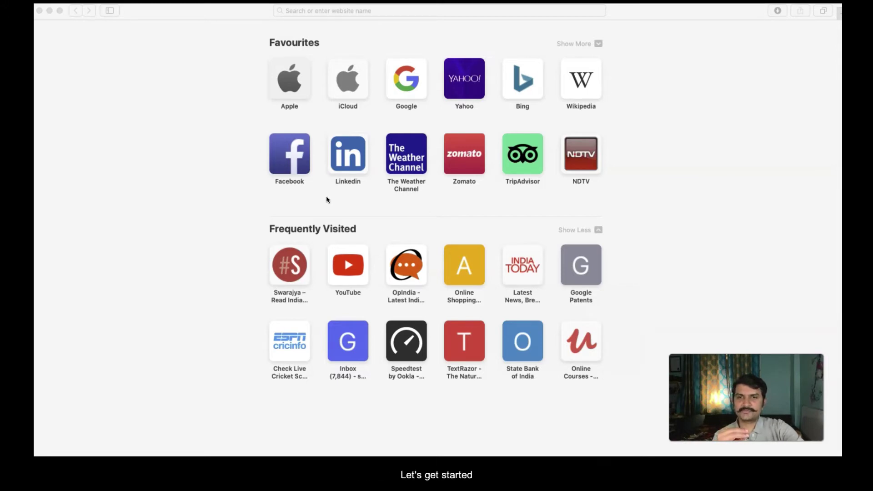
{"action": "left_click", "coordinate": [589, 246]}
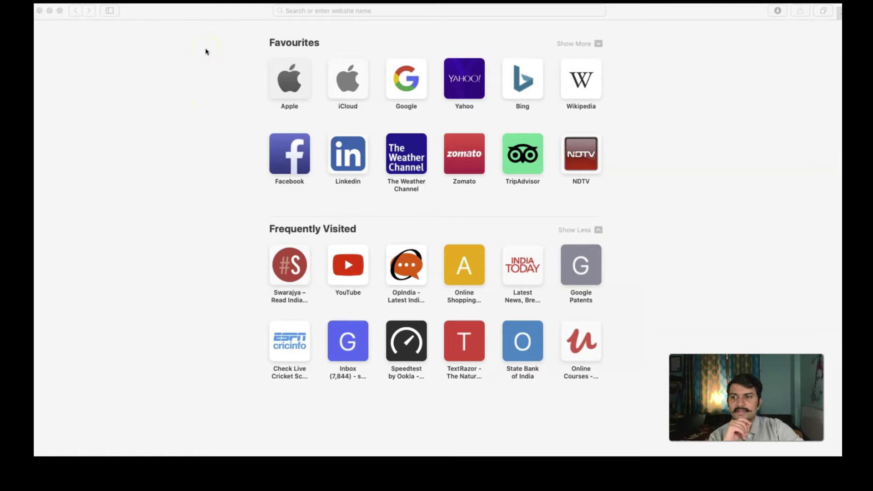
{"action": "left_click", "coordinate": [216, 14]}
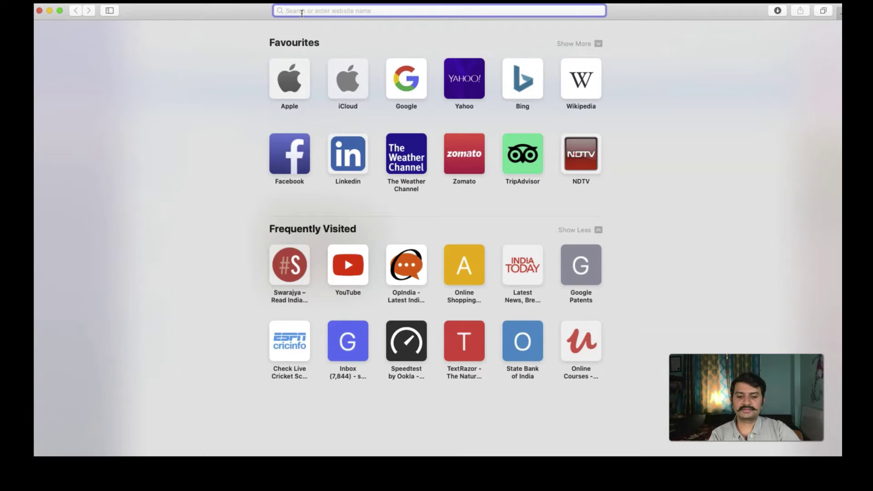
{"action": "type", "text": "https"}
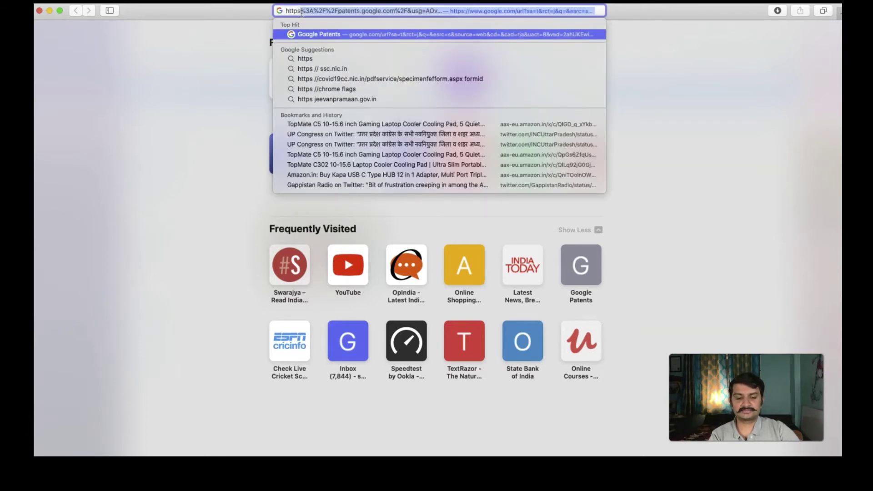
{"action": "type", "text": ":"}
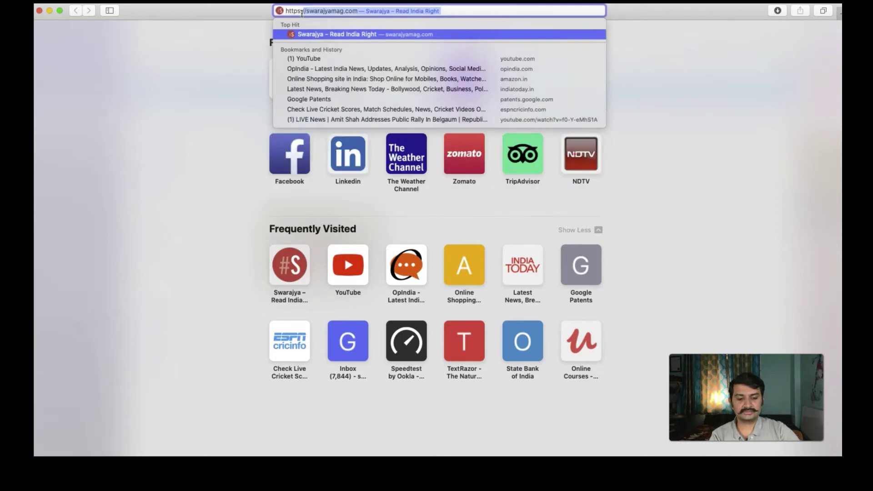
{"action": "type", "text": "//pate"}
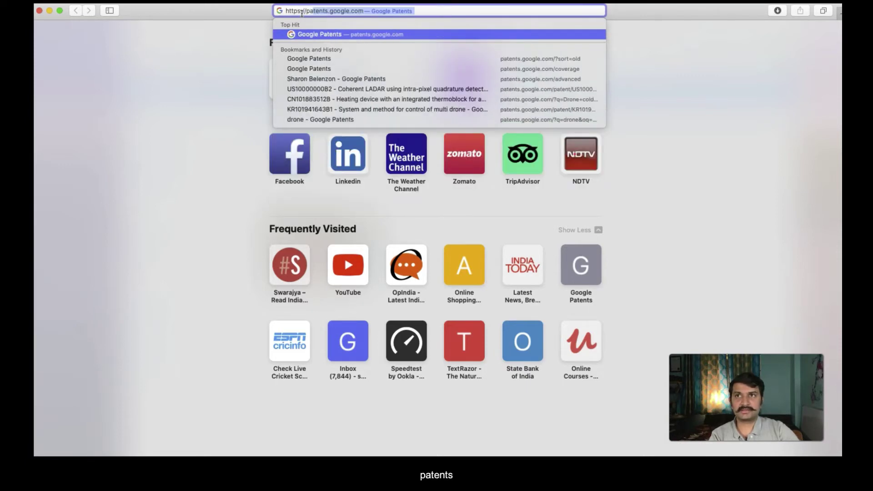
{"action": "type", "text": "nt"}
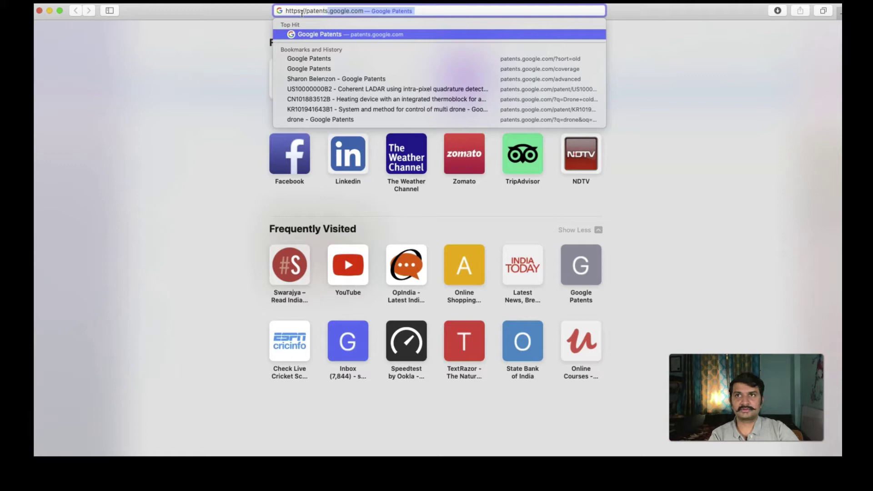
{"action": "type", "text": "s.goog"}
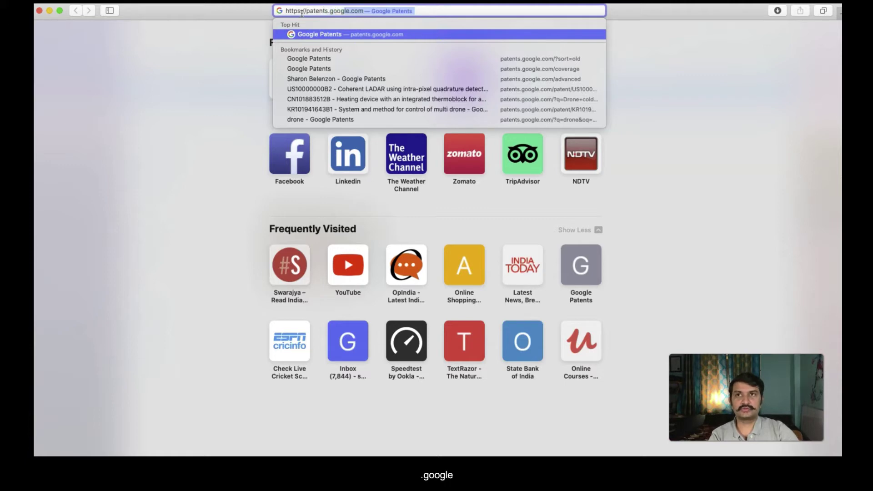
{"action": "type", "text": "le"}
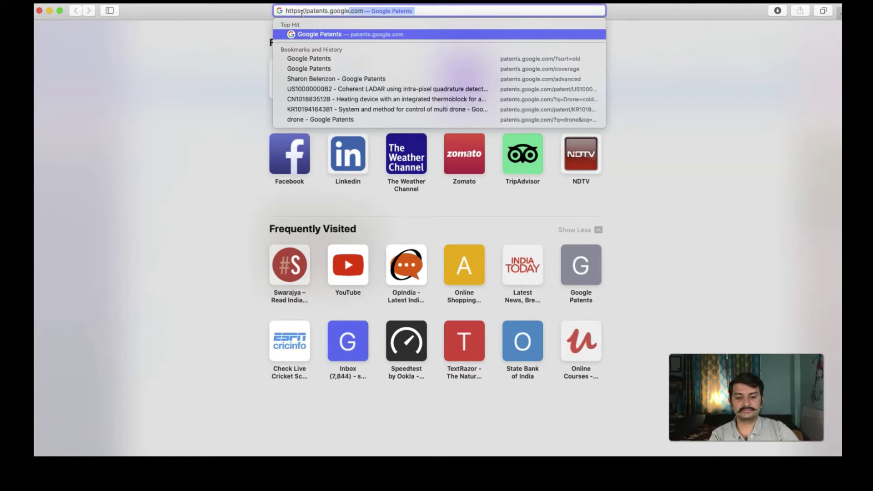
{"action": "type", "text": ".com"}
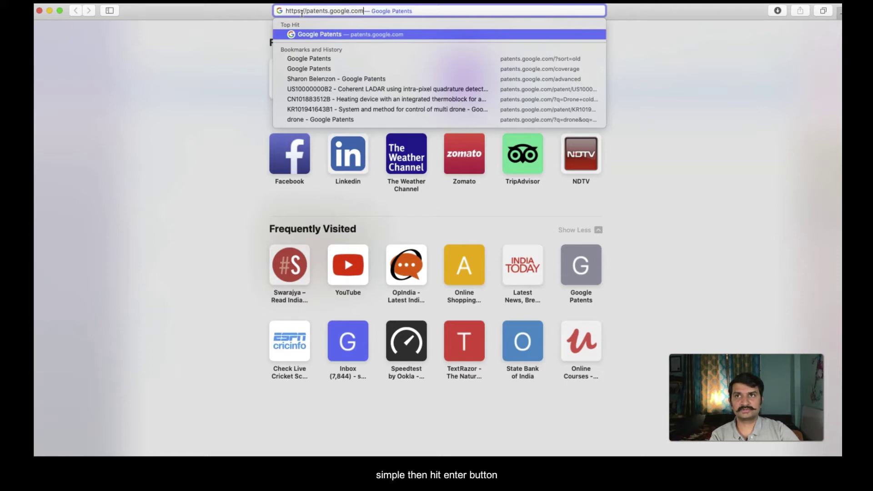
{"action": "key", "text": "Return"}
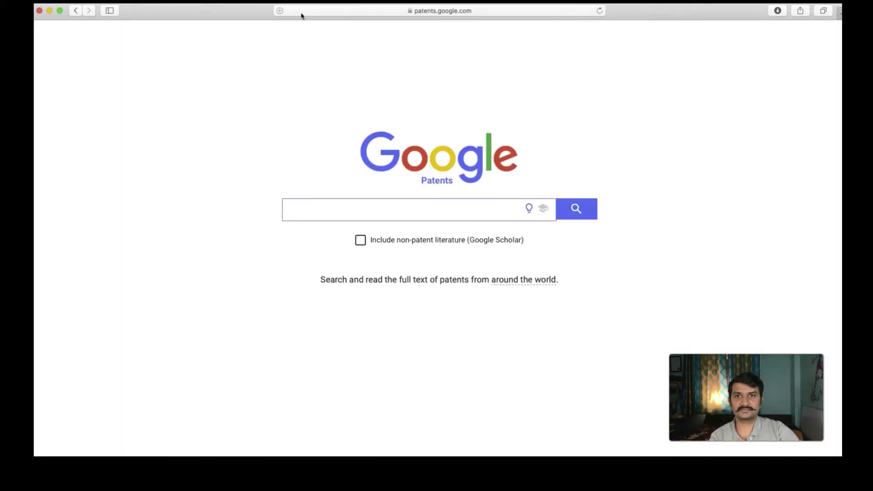
Search Google Patents for patent number US234387 to open its patent page
{"action": "left_click", "coordinate": [49, 458]}
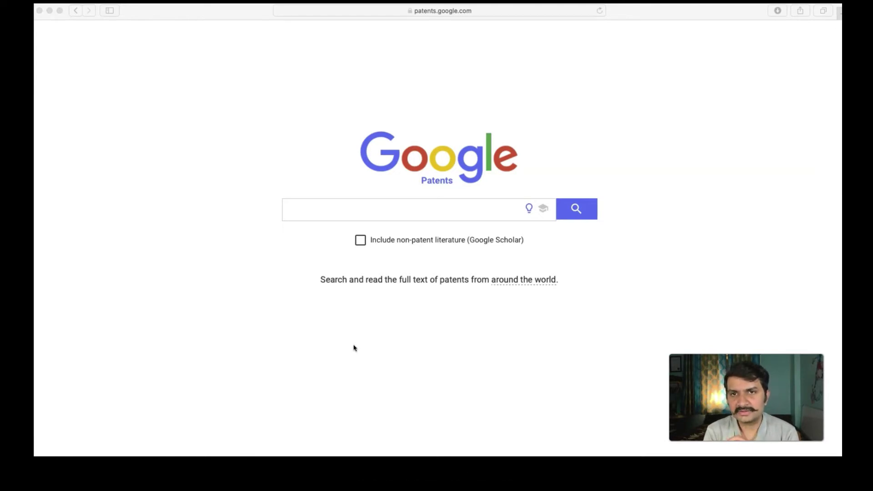
{"action": "left_click", "coordinate": [406, 208]}
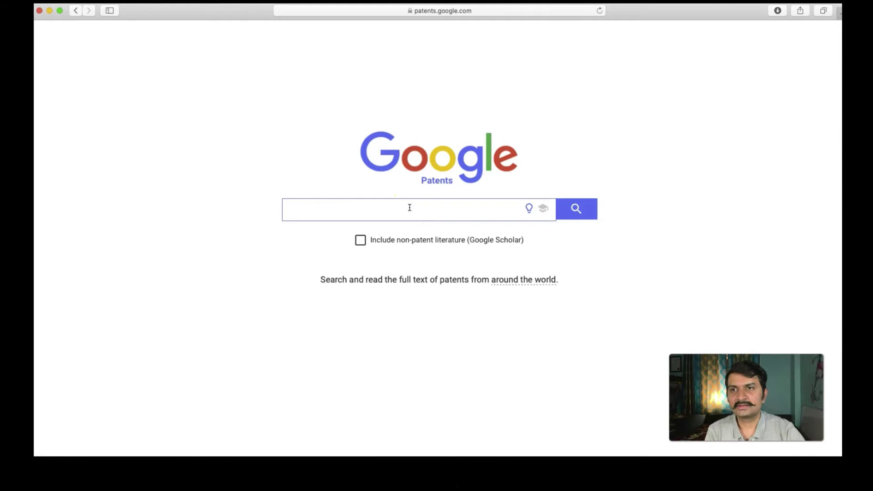
{"action": "type", "text": "US"}
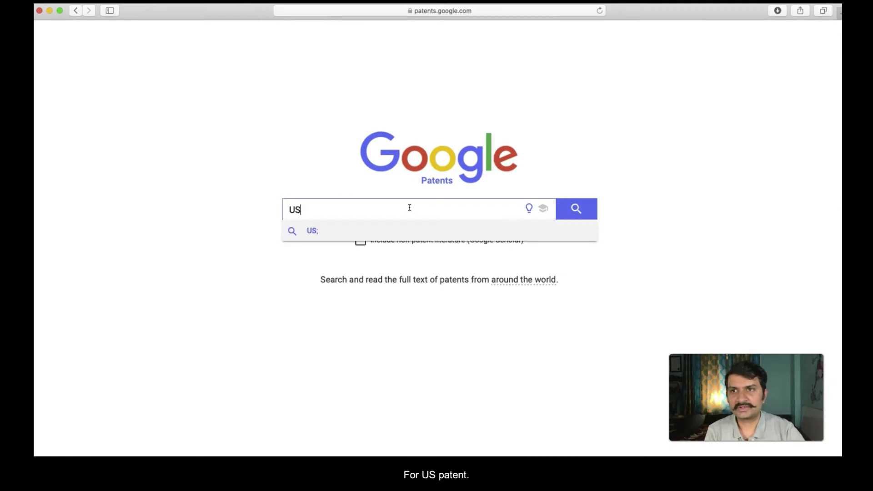
{"action": "type", "text": "1"}
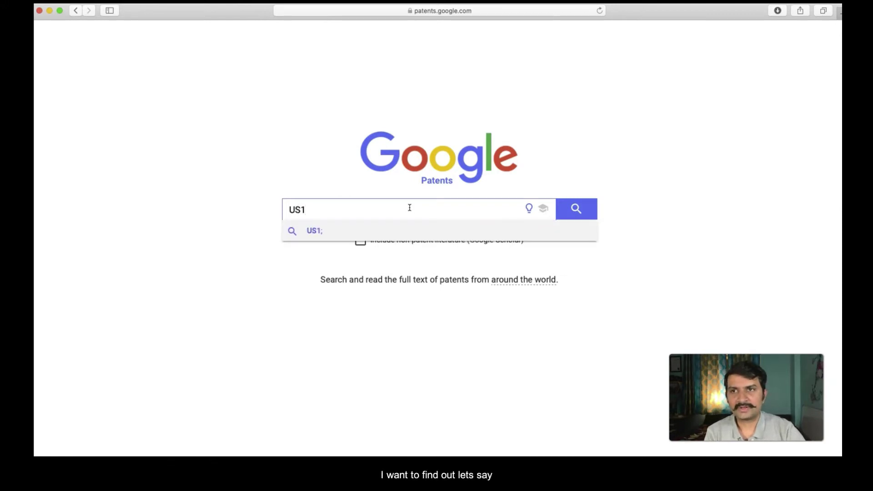
{"action": "key", "text": "BackSpace"}
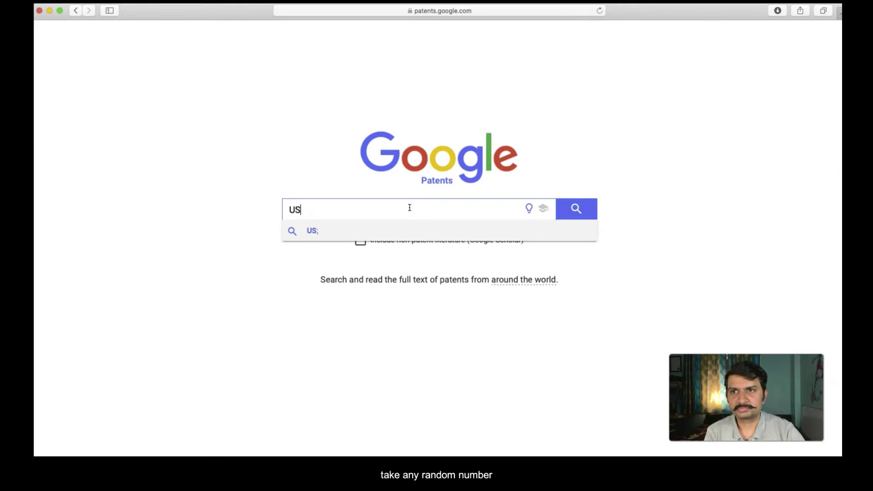
{"action": "type", "text": "234387"}
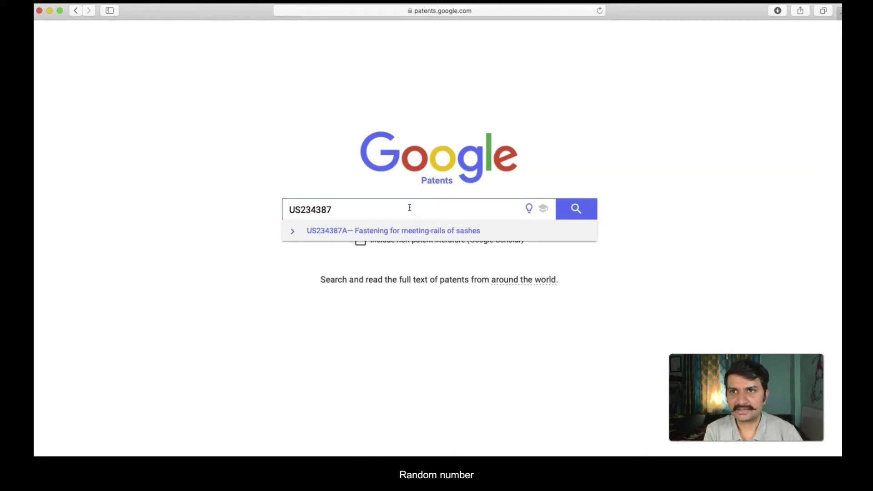
{"action": "key", "text": "Return"}
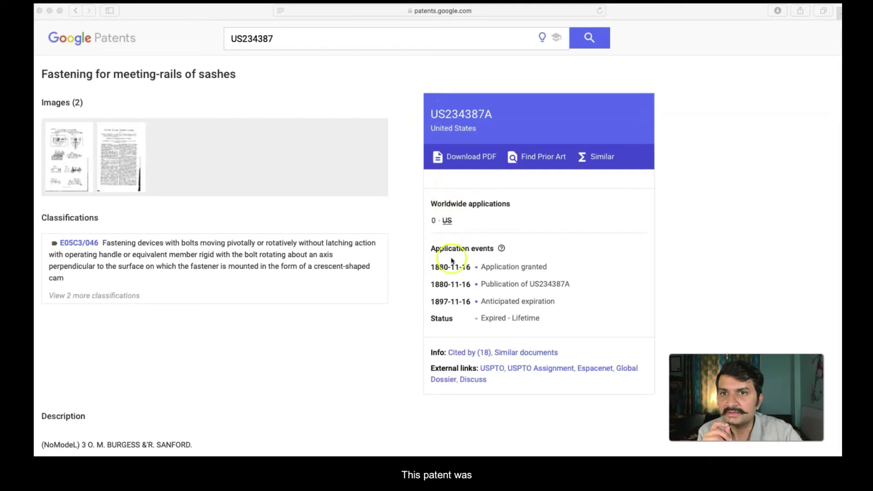
Highlight patent number US234387A and its title, then open the patent PDF in a new tab
{"action": "left_click", "coordinate": [431, 116]}
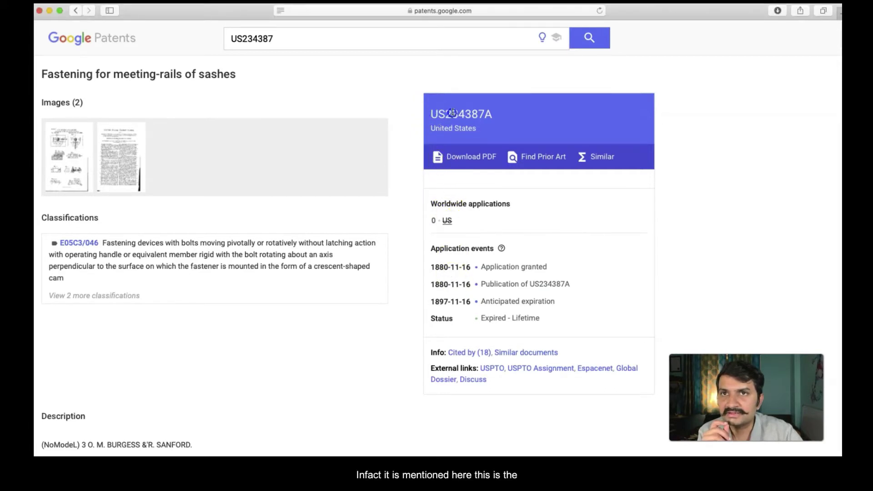
{"action": "left_click_drag", "start_coordinate": [493, 114], "coordinate": [429, 116]}
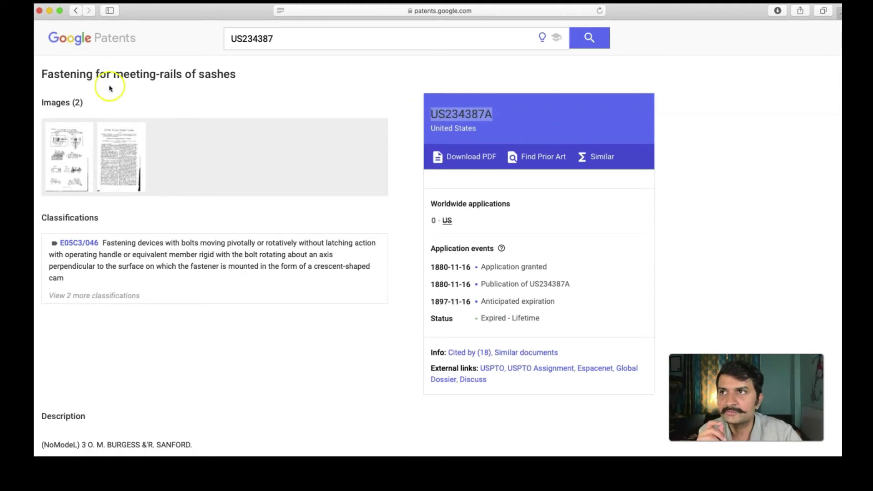
{"action": "left_click", "coordinate": [43, 73]}
{"action": "left_click_drag", "start_coordinate": [42, 73], "coordinate": [249, 73]}
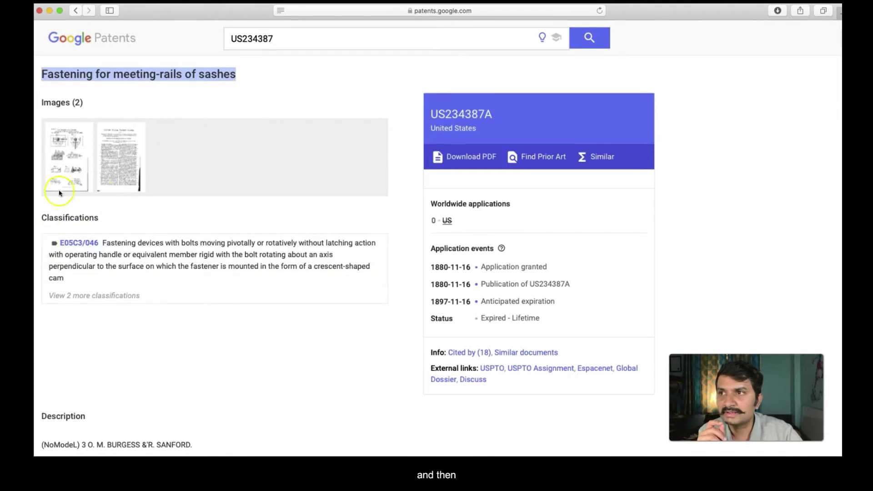
{"action": "left_click", "coordinate": [459, 158]}
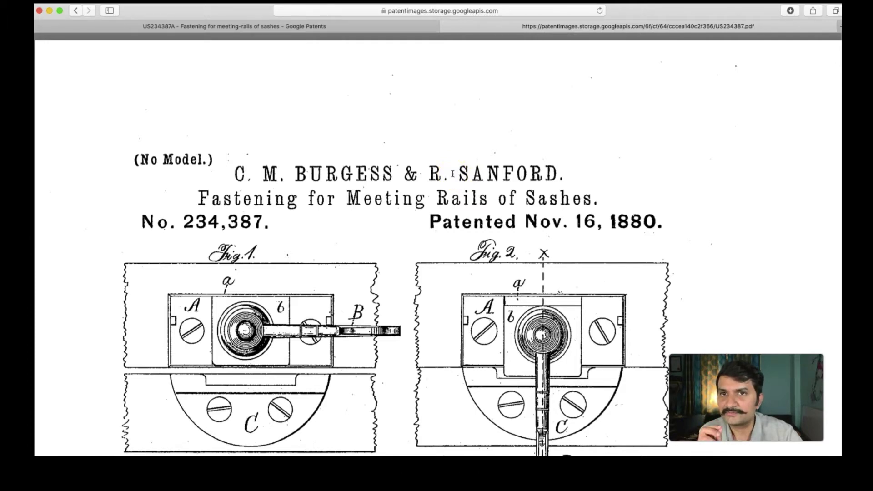
Scroll through the drawing sheets of the US234387 PDF
{"action": "scroll", "coordinate": [453, 174], "scroll_direction": "down", "scroll_amount": 2}
{"action": "scroll", "coordinate": [452, 173], "scroll_direction": "down", "scroll_amount": 2}
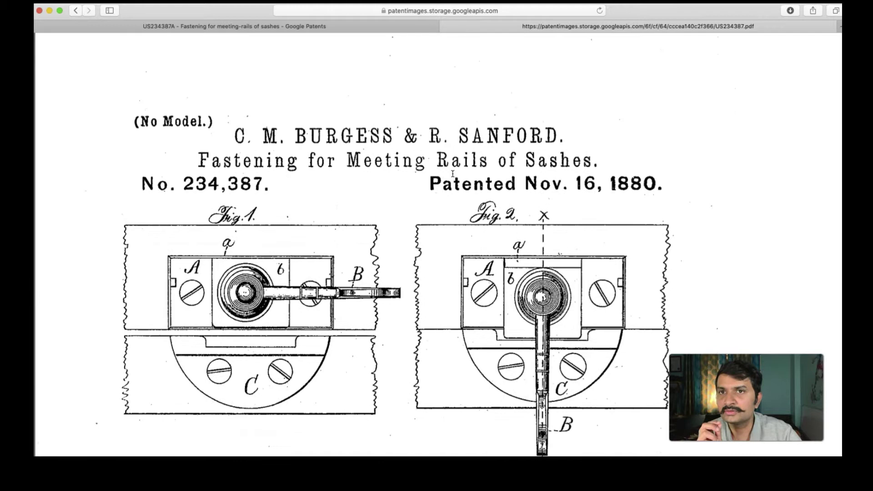
{"action": "scroll", "coordinate": [452, 174], "scroll_direction": "down", "scroll_amount": 4}
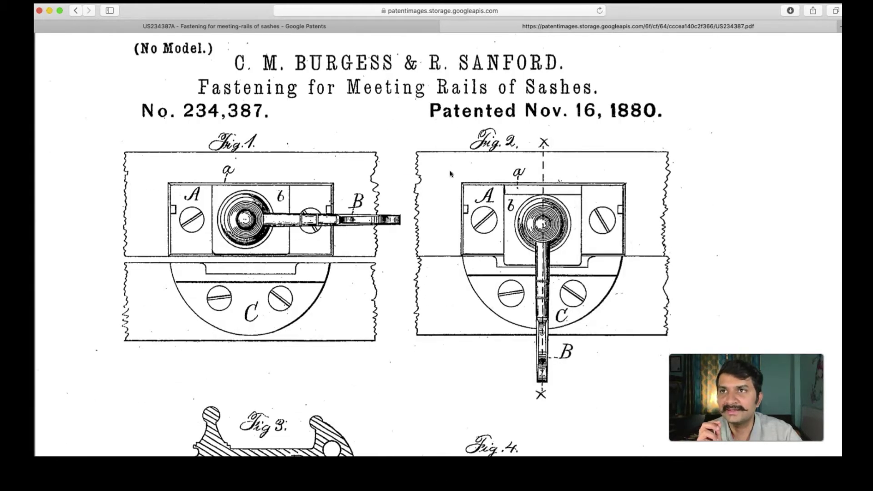
Return to the US234387A patent page and browse its description down and back up
{"action": "key", "text": "ctrl+shift+Tab"}
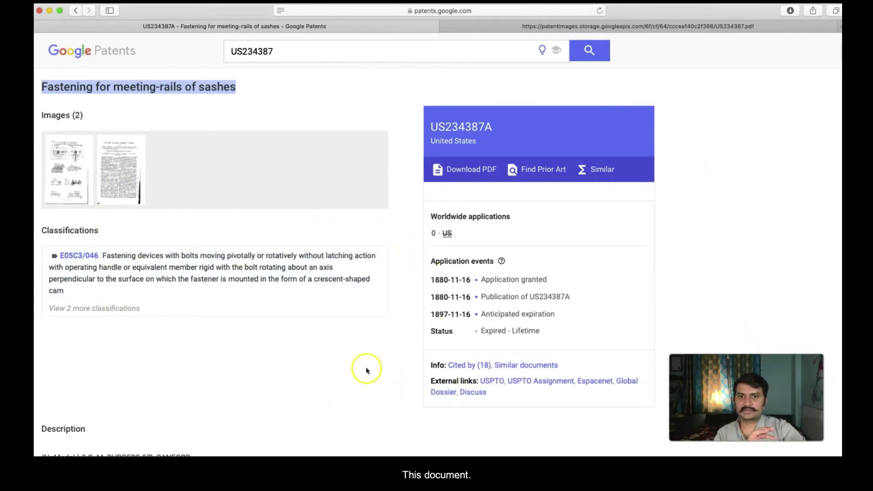
{"action": "scroll", "coordinate": [362, 368], "scroll_direction": "down", "scroll_amount": 1}
{"action": "scroll", "coordinate": [362, 367], "scroll_direction": "down", "scroll_amount": 15}
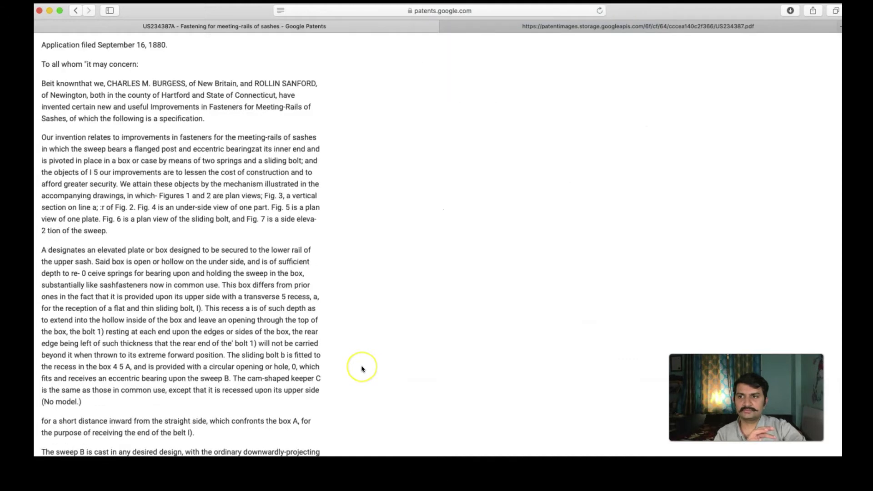
{"action": "scroll", "coordinate": [361, 368], "scroll_direction": "up", "scroll_amount": 6}
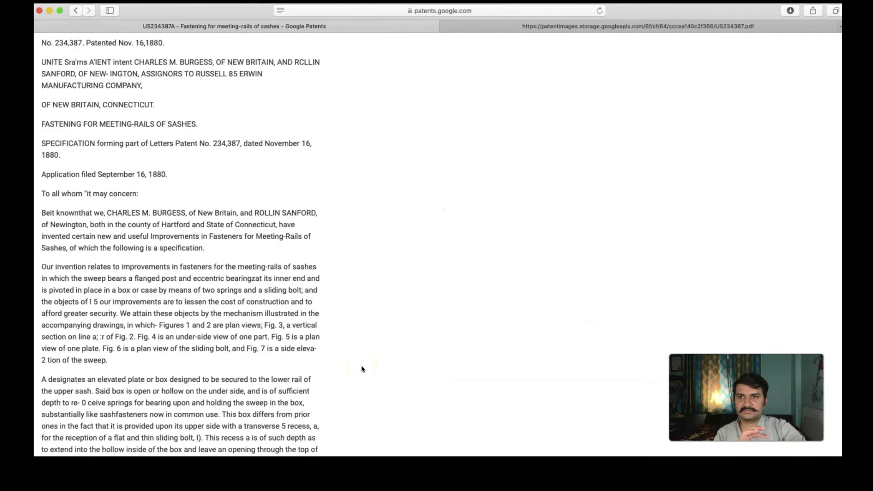
{"action": "scroll", "coordinate": [362, 368], "scroll_direction": "up", "scroll_amount": 11}
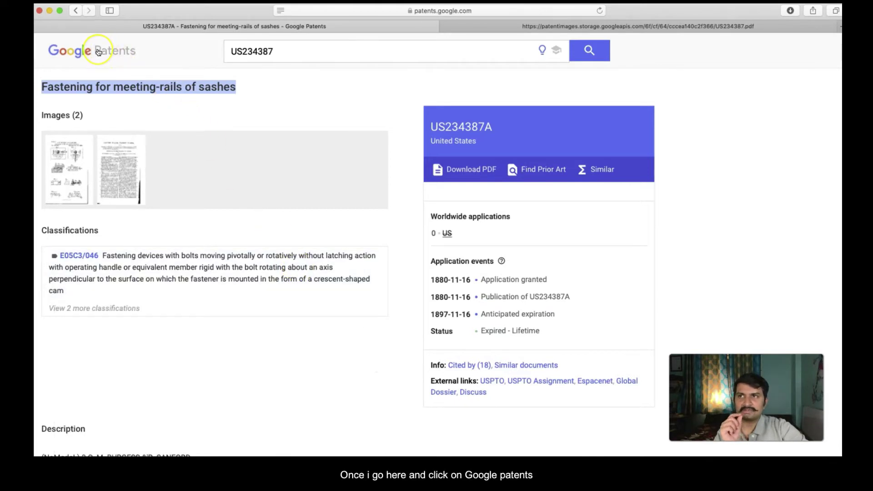
Run a plain keyword search for Tesla, then go back to the home page
{"action": "left_click", "coordinate": [98, 52]}
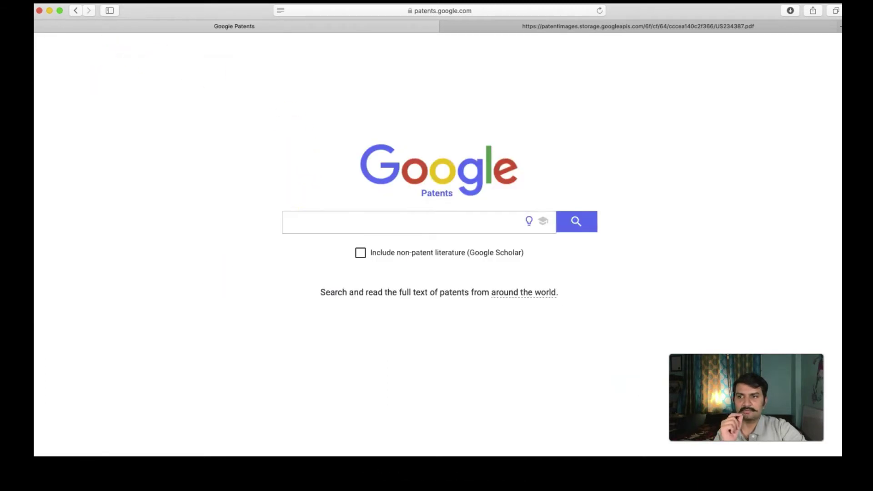
{"action": "left_click", "coordinate": [401, 222]}
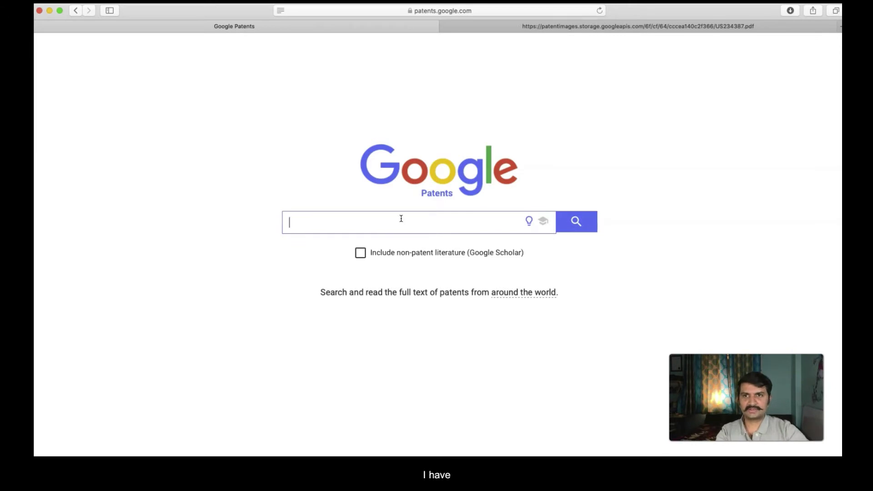
{"action": "left_click", "coordinate": [388, 222]}
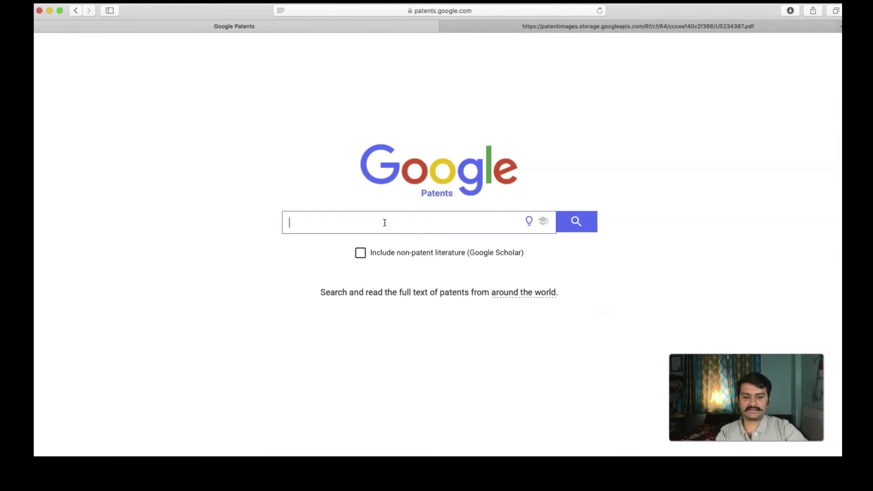
{"action": "type", "text": "Tesla"}
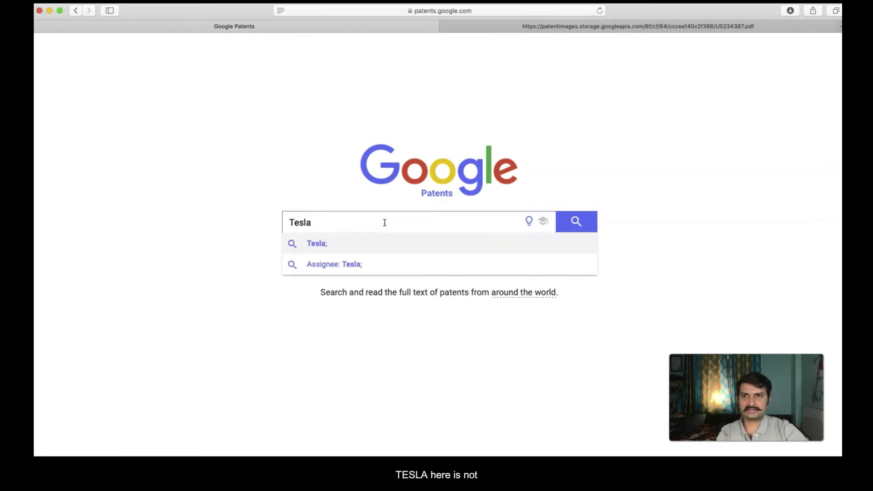
{"action": "left_click", "coordinate": [330, 245]}
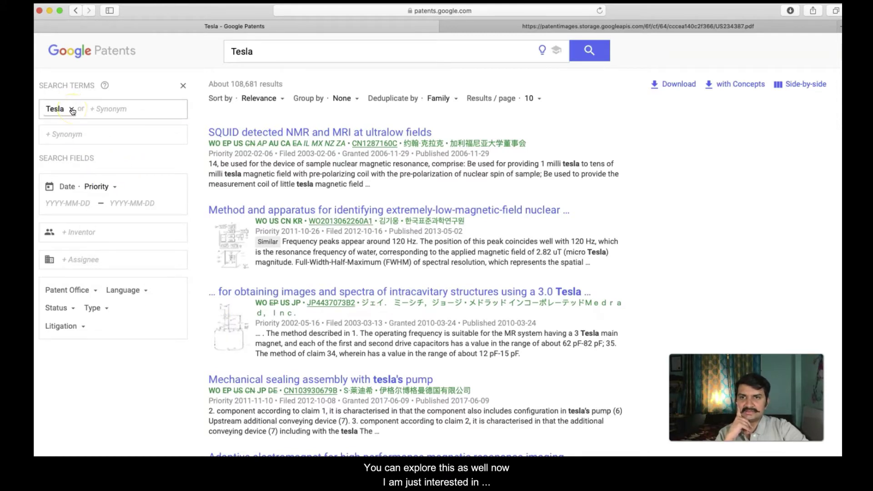
{"action": "left_click", "coordinate": [89, 54]}
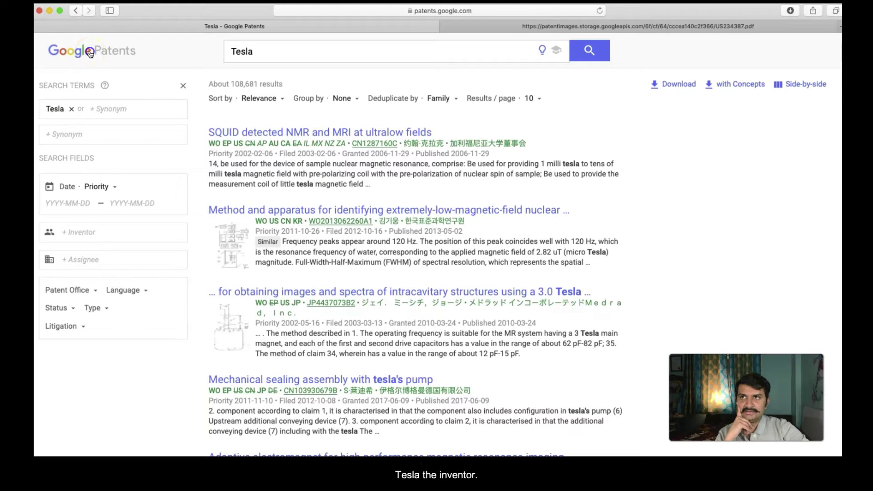
Search for Tesla as assignee (about 7,480 results) and highlight Tesla Motors in the first result
{"action": "left_click", "coordinate": [306, 229]}
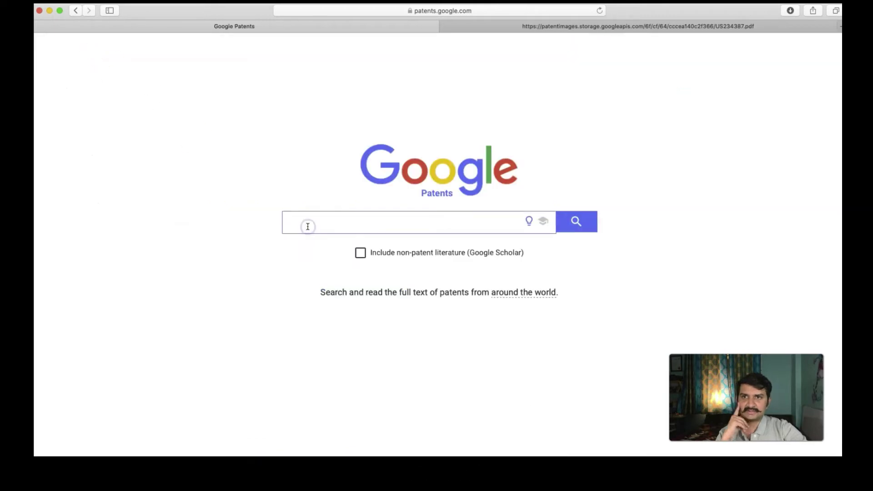
{"action": "type", "text": "t"}
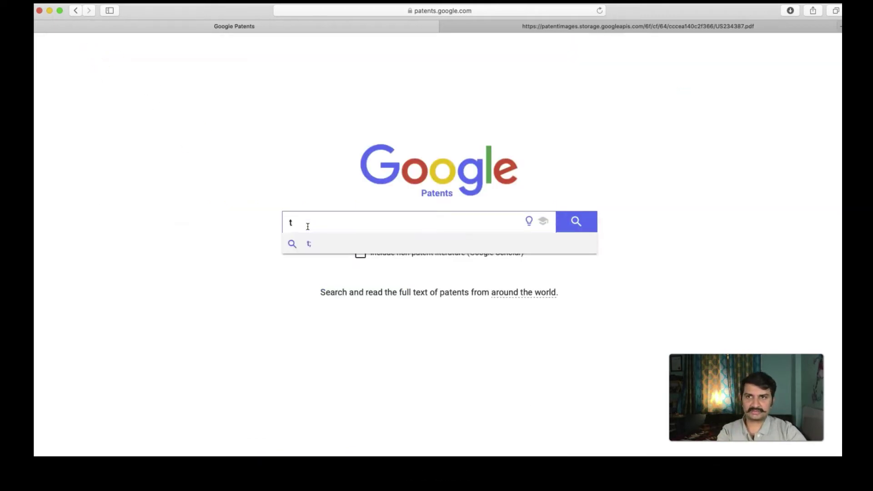
{"action": "type", "text": "esla"}
{"action": "left_click", "coordinate": [345, 270]}
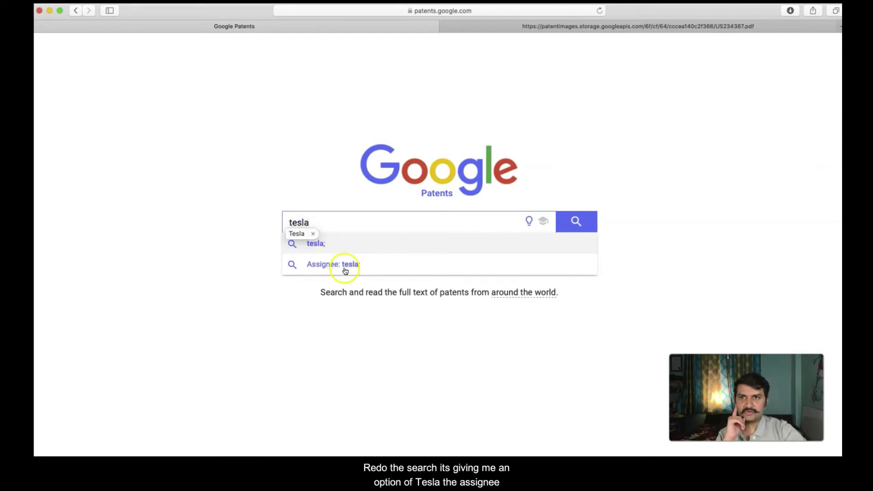
{"action": "left_click", "coordinate": [319, 224]}
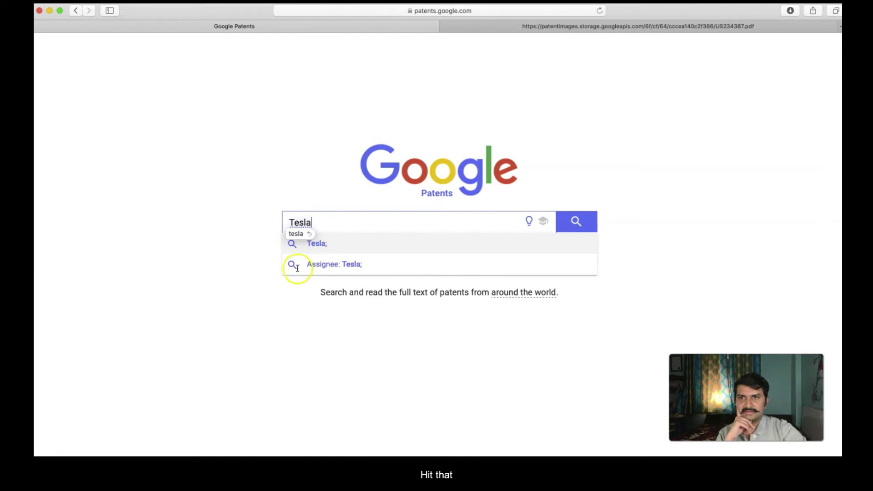
{"action": "left_click", "coordinate": [344, 270]}
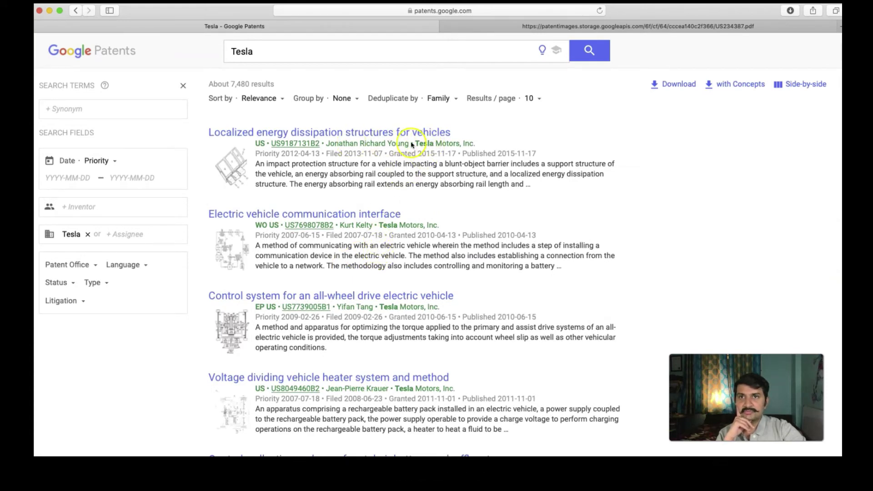
{"action": "left_click_drag", "start_coordinate": [415, 143], "coordinate": [460, 142]}
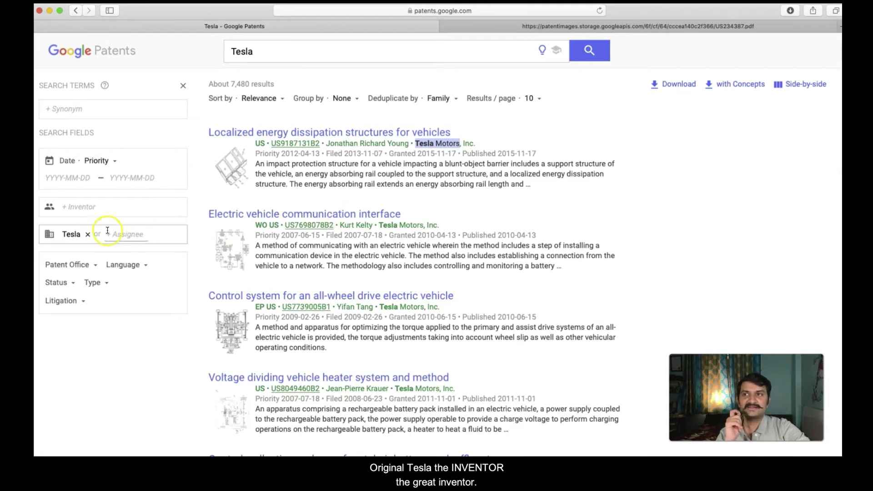
{"action": "left_click", "coordinate": [74, 208]}
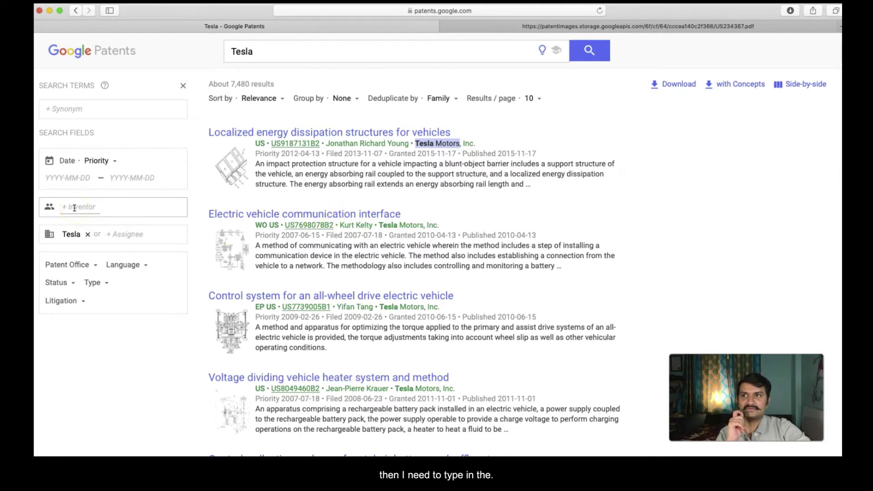
Switch the search to Tesla as inventor, removing the assignee filter
{"action": "left_click", "coordinate": [67, 205]}
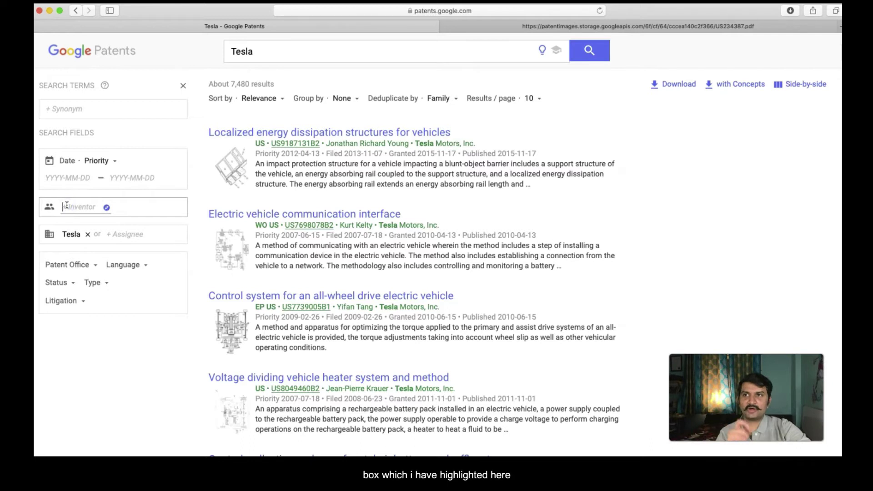
{"action": "left_click", "coordinate": [70, 208]}
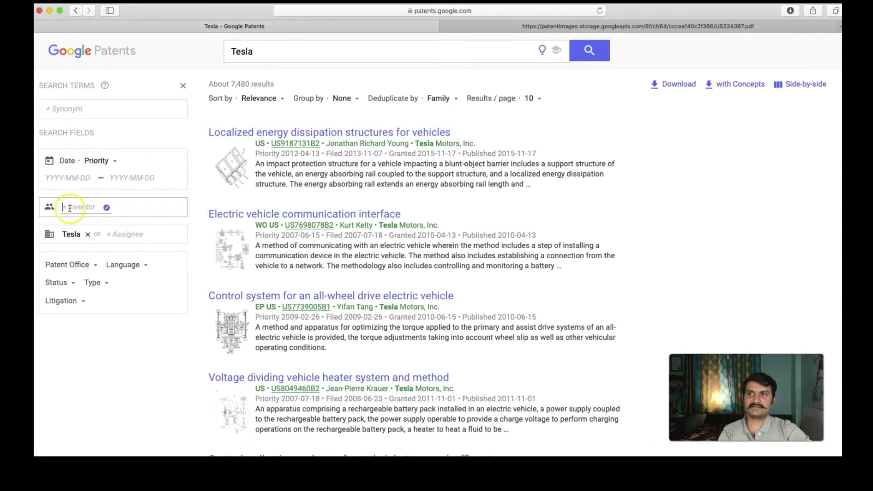
{"action": "type", "text": "Tes"}
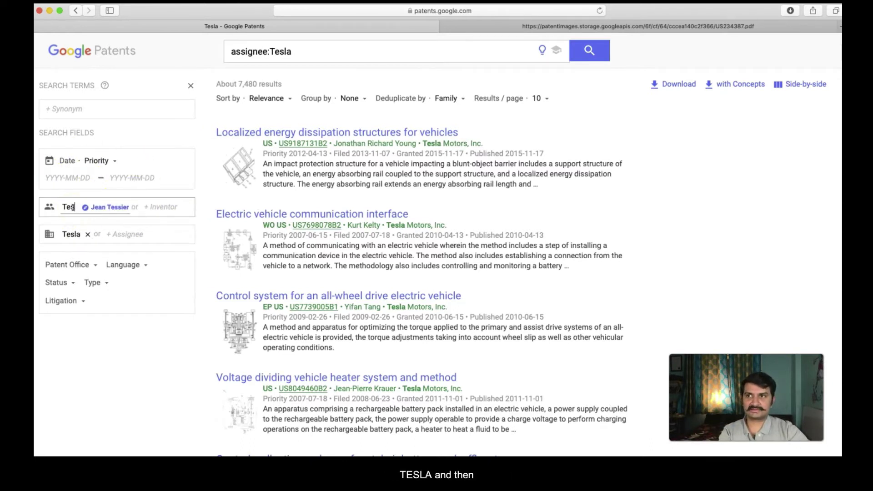
{"action": "type", "text": "la"}
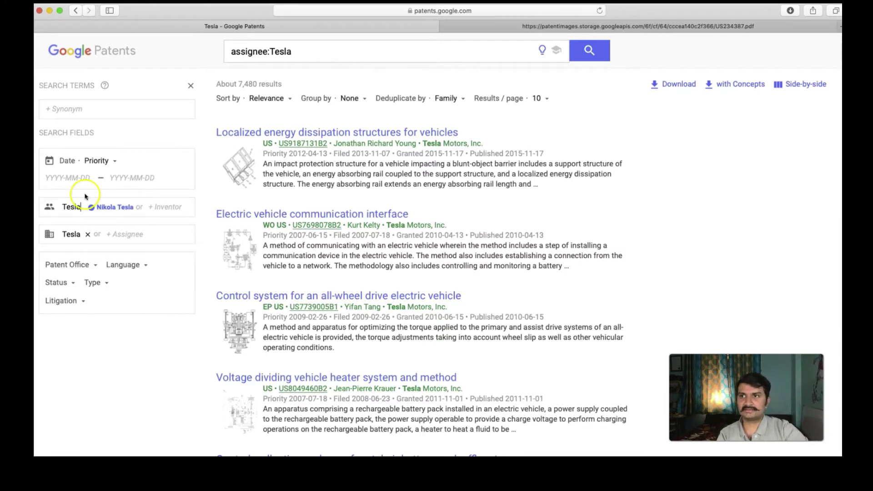
{"action": "left_click", "coordinate": [87, 234]}
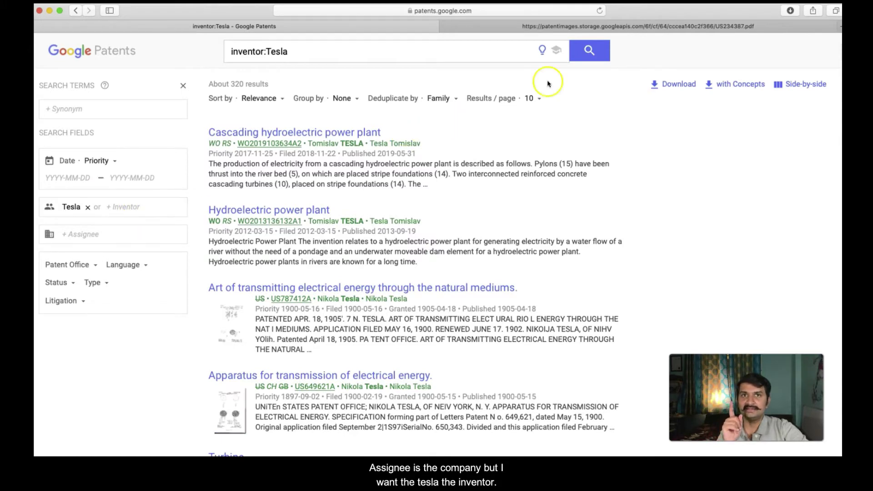
{"action": "left_click", "coordinate": [290, 51]}
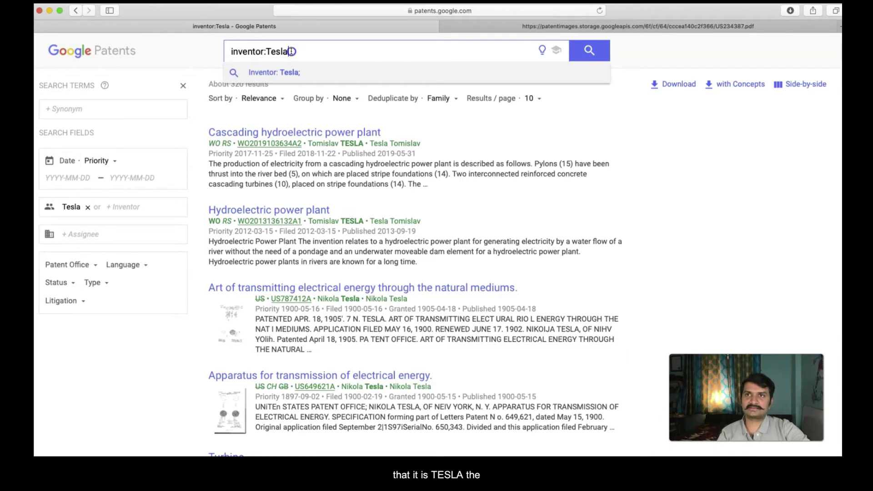
{"action": "left_click", "coordinate": [596, 55]}
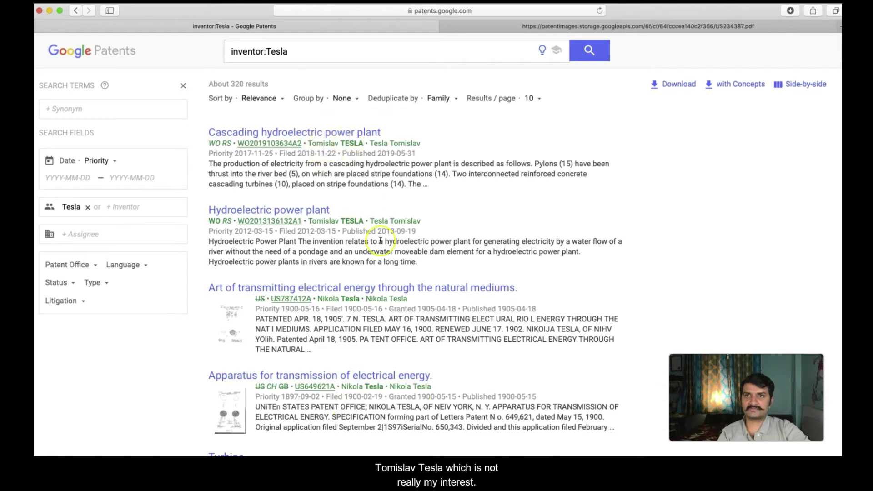
Scroll the inventor results and open the 'Art of transmitting electrical energy' patent
{"action": "scroll", "coordinate": [380, 242], "scroll_direction": "down", "scroll_amount": 1}
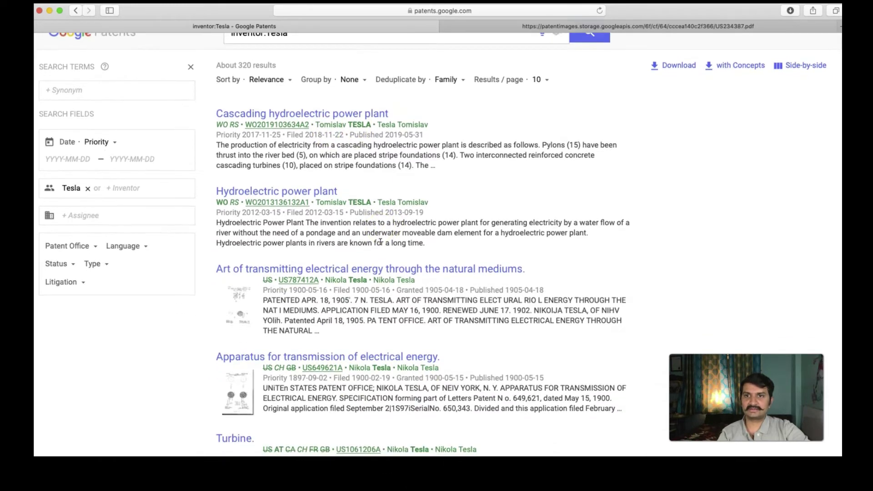
{"action": "scroll", "coordinate": [381, 241], "scroll_direction": "down", "scroll_amount": 2}
{"action": "scroll", "coordinate": [380, 242], "scroll_direction": "down", "scroll_amount": 2}
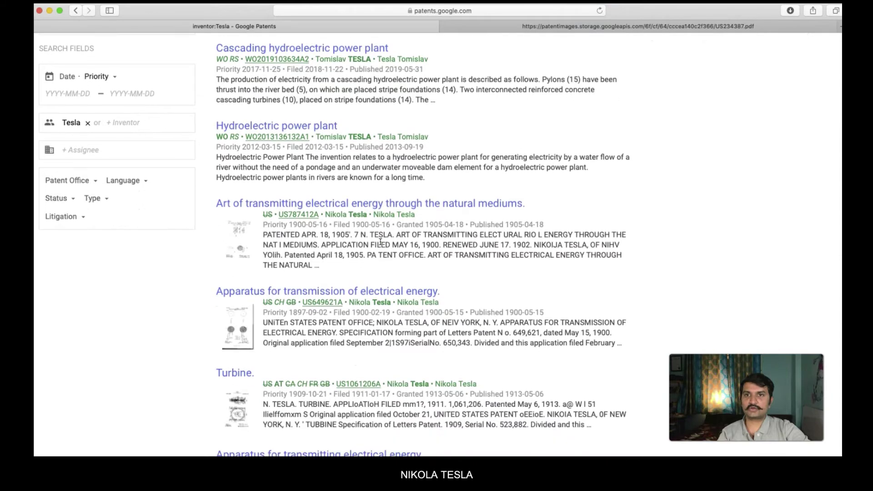
{"action": "left_click", "coordinate": [366, 206]}
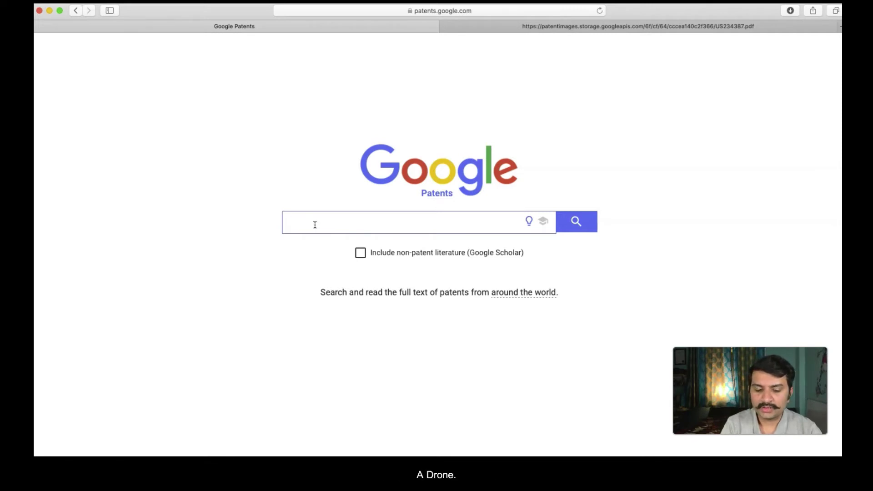
Search patents for 'drone; cold beverage deliver', returning about 751 results
{"action": "type", "text": "drone"}
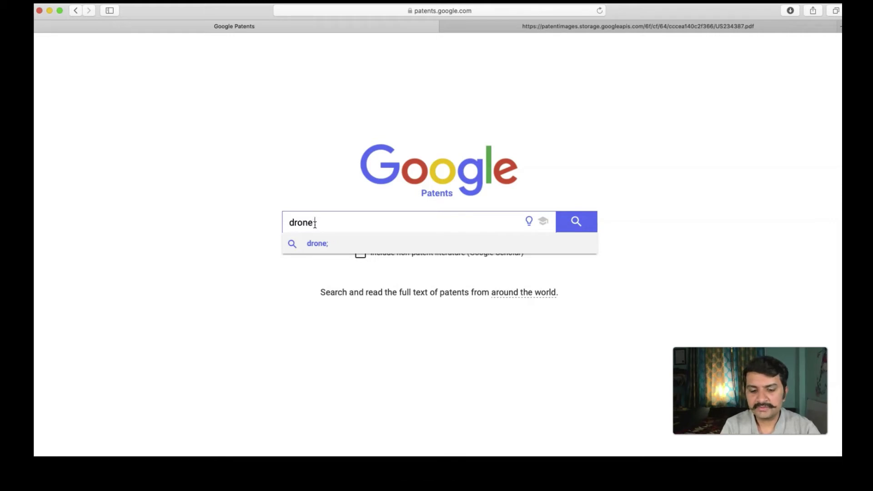
{"action": "type", "text": "; cold"}
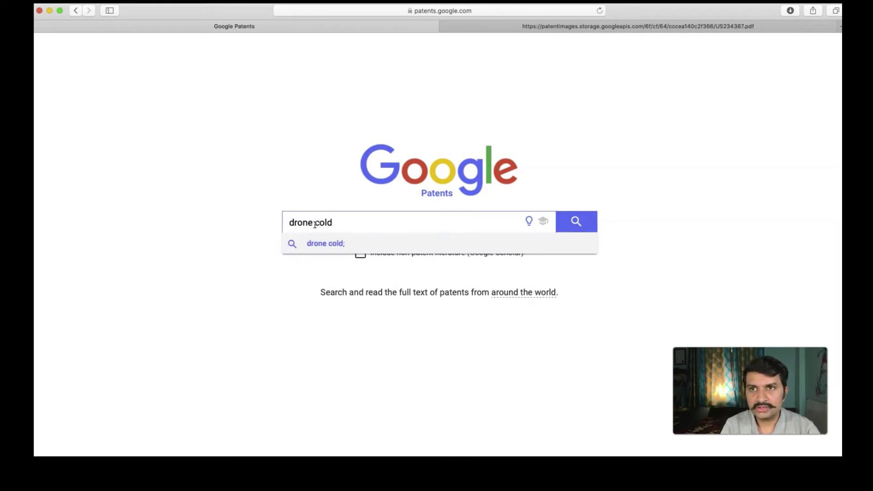
{"action": "type", "text": " bever"}
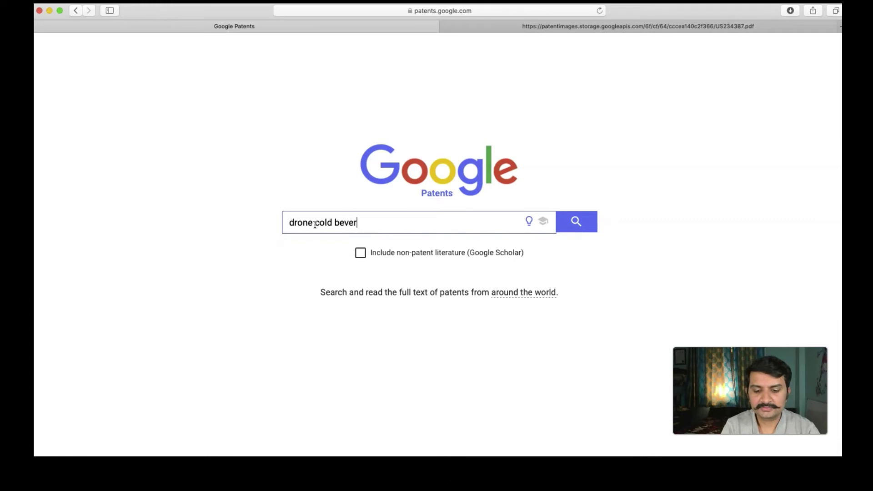
{"action": "type", "text": "age"}
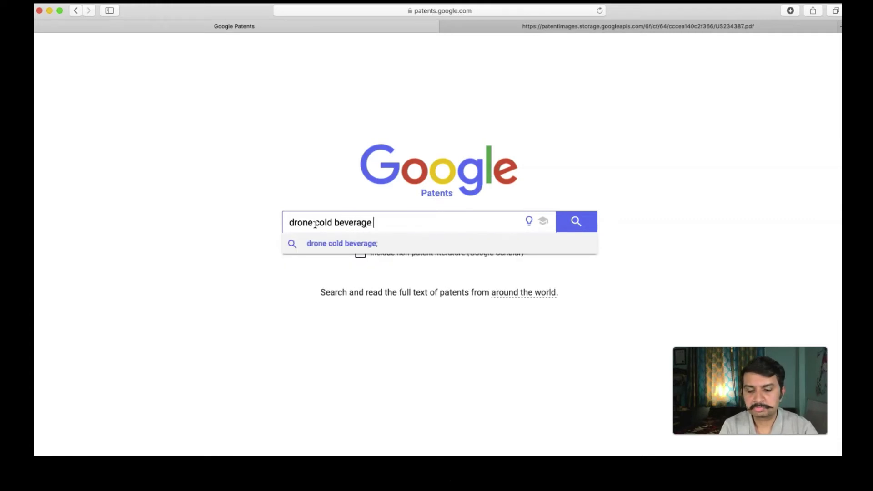
{"action": "type", "text": " deli"}
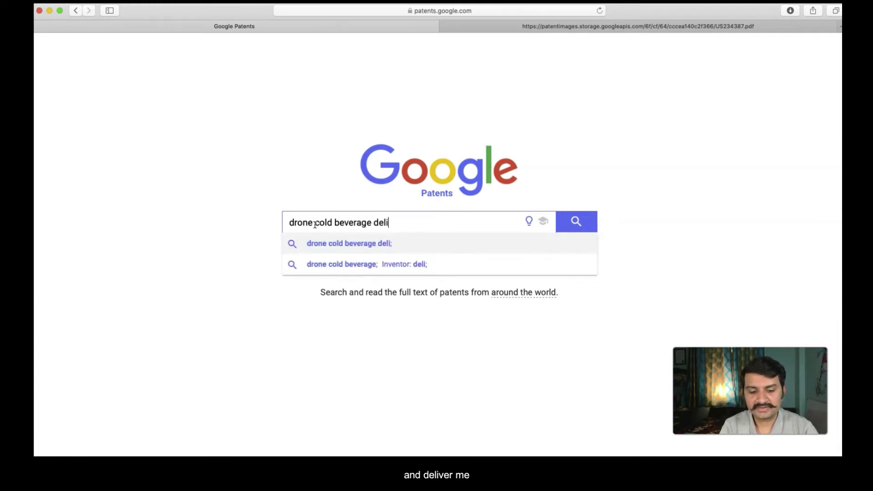
{"action": "type", "text": "ver"}
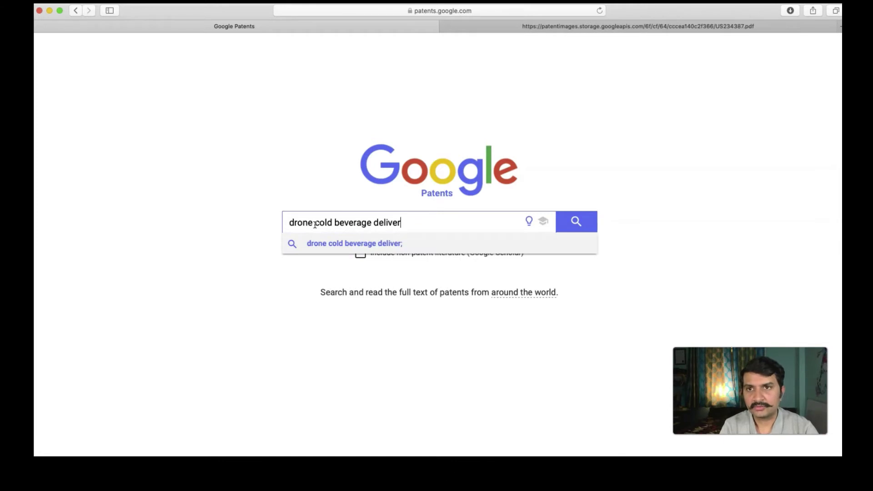
{"action": "left_click", "coordinate": [575, 222]}
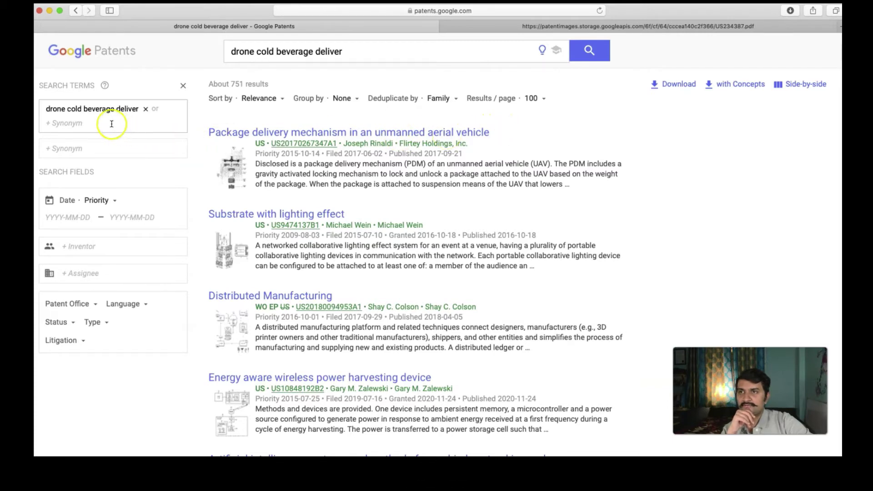
{"action": "left_click", "coordinate": [50, 109]}
{"action": "left_click", "coordinate": [66, 108]}
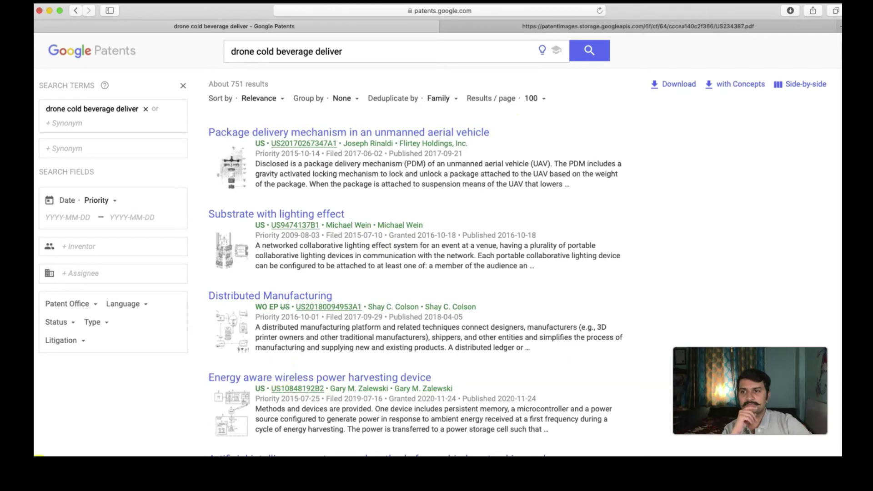
{"action": "key", "text": "super+Tab"}
{"action": "left_click", "coordinate": [351, 217]}
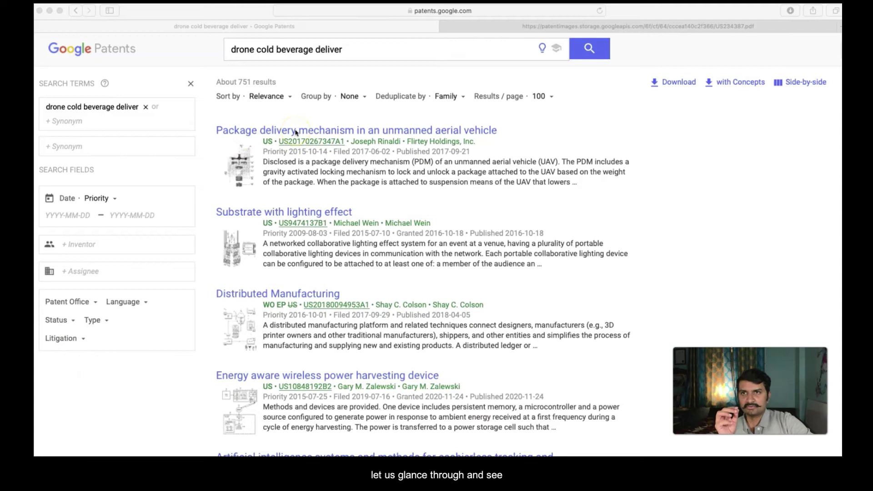
{"action": "scroll", "coordinate": [295, 132], "scroll_direction": "down", "scroll_amount": 1}
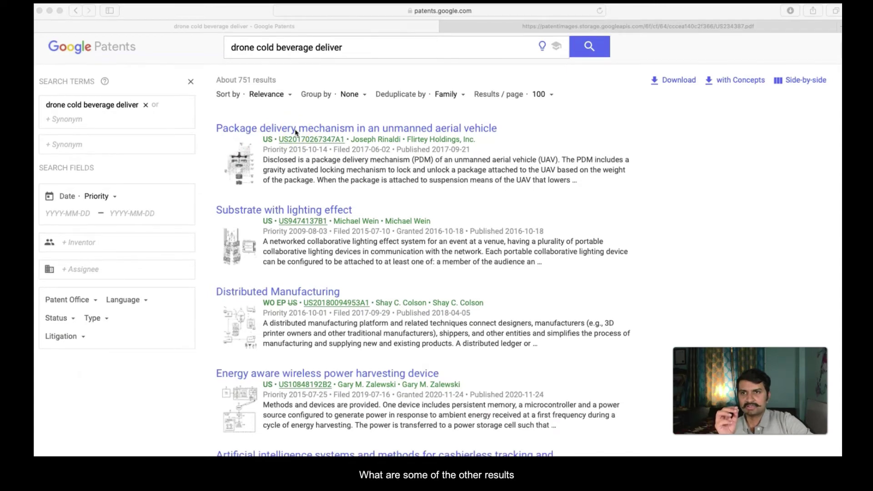
{"action": "scroll", "coordinate": [295, 132], "scroll_direction": "down", "scroll_amount": 3}
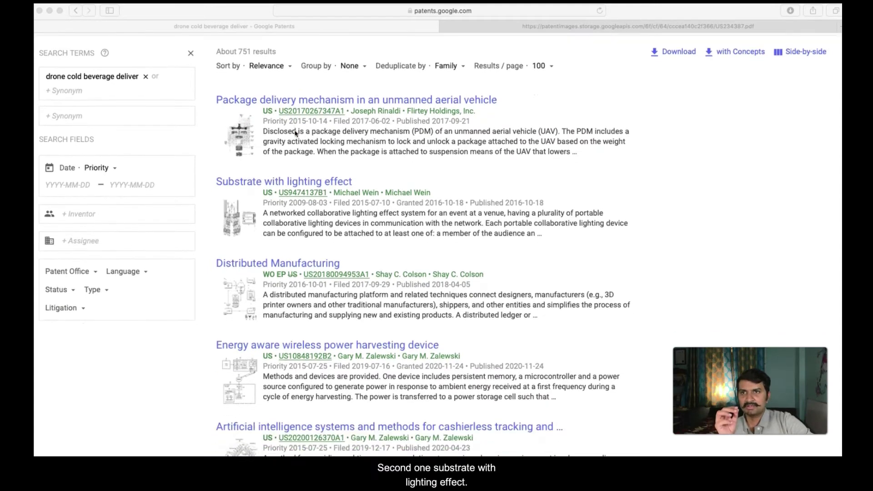
{"action": "scroll", "coordinate": [295, 133], "scroll_direction": "down", "scroll_amount": 3}
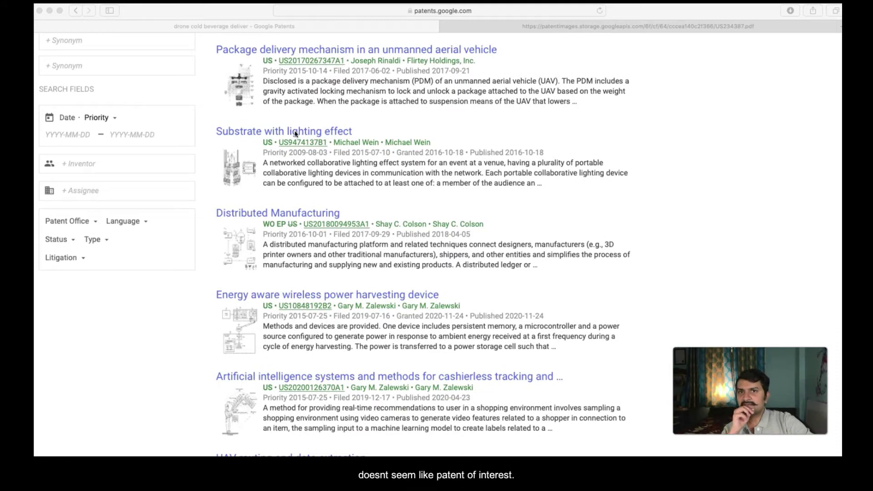
{"action": "left_click", "coordinate": [302, 133]}
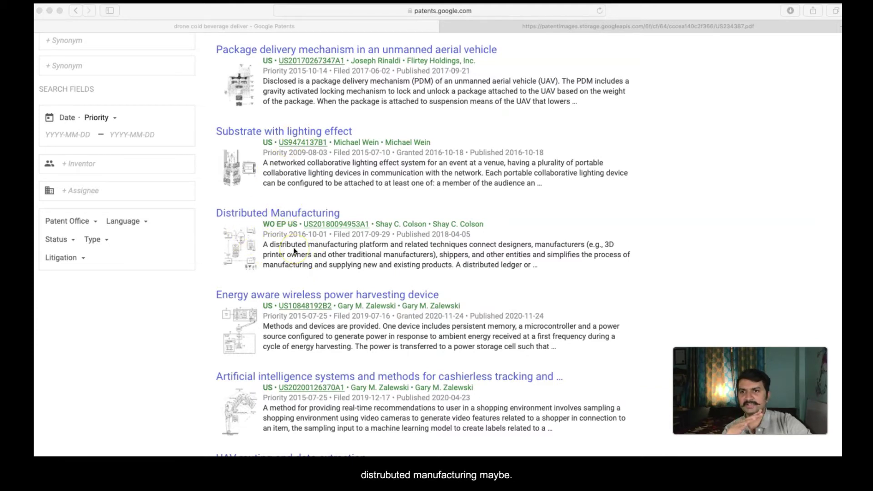
{"action": "scroll", "coordinate": [294, 250], "scroll_direction": "down", "scroll_amount": 3}
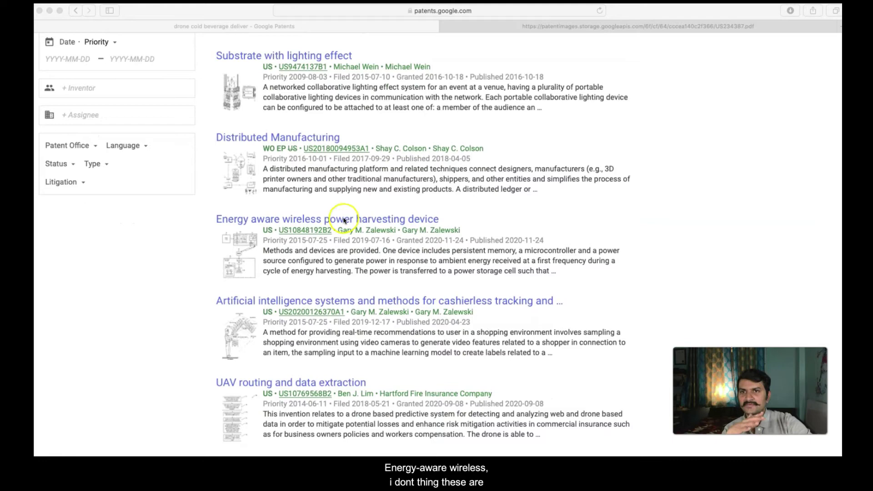
{"action": "scroll", "coordinate": [328, 263], "scroll_direction": "down", "scroll_amount": 3}
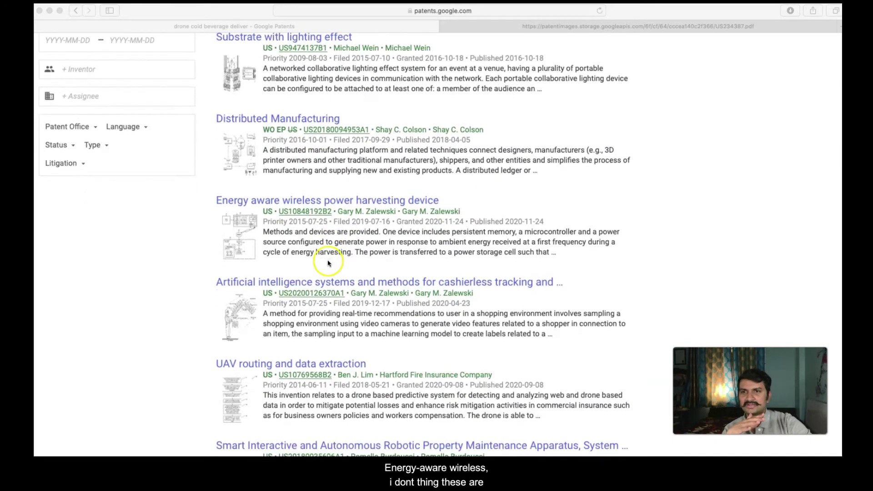
{"action": "scroll", "coordinate": [328, 263], "scroll_direction": "down", "scroll_amount": 1}
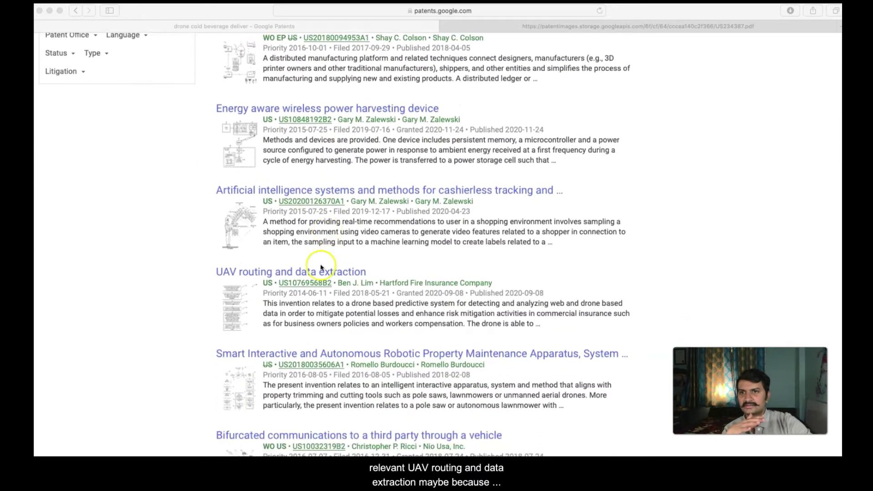
{"action": "scroll", "coordinate": [328, 273], "scroll_direction": "down", "scroll_amount": 2}
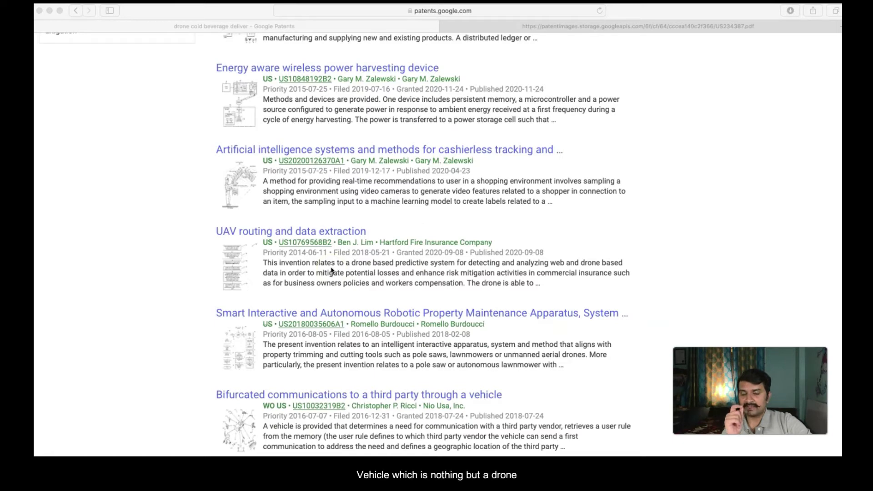
{"action": "scroll", "coordinate": [332, 270], "scroll_direction": "down", "scroll_amount": 3}
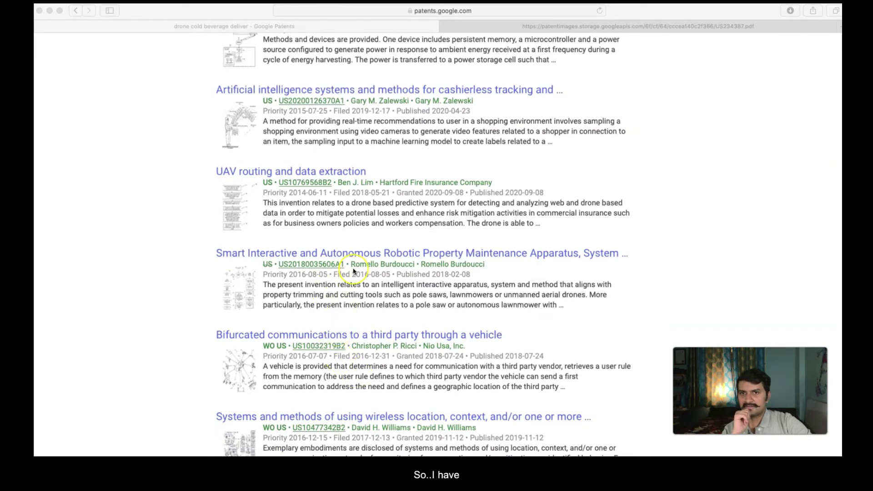
{"action": "scroll", "coordinate": [352, 271], "scroll_direction": "up", "scroll_amount": 15}
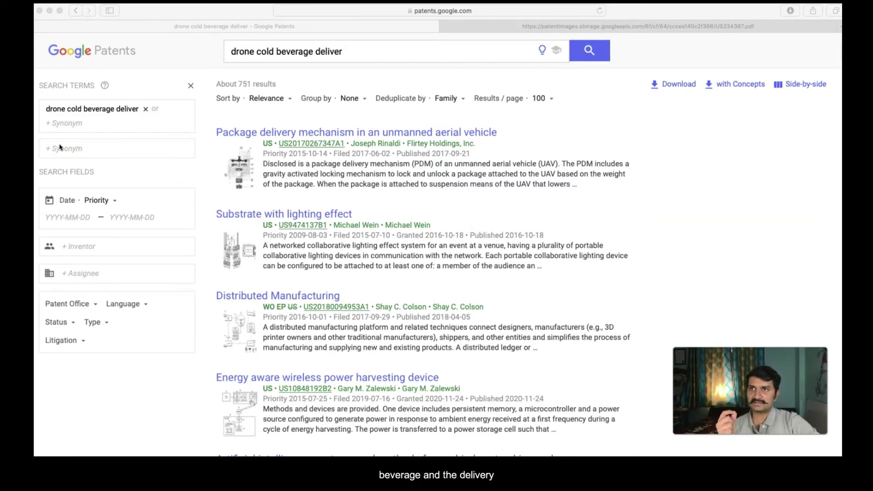
Add a search term group of cold with synonyms chill and refrigerate
{"action": "left_click", "coordinate": [62, 150]}
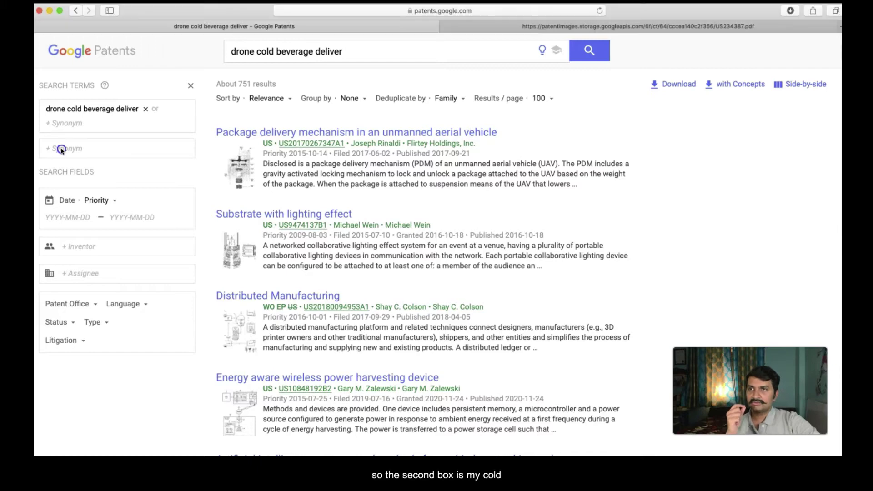
{"action": "left_click", "coordinate": [54, 149]}
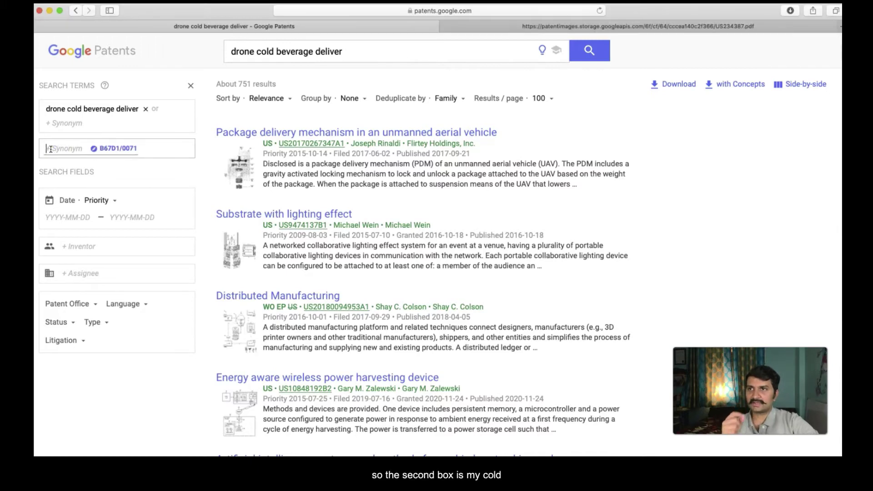
{"action": "type", "text": "cold"}
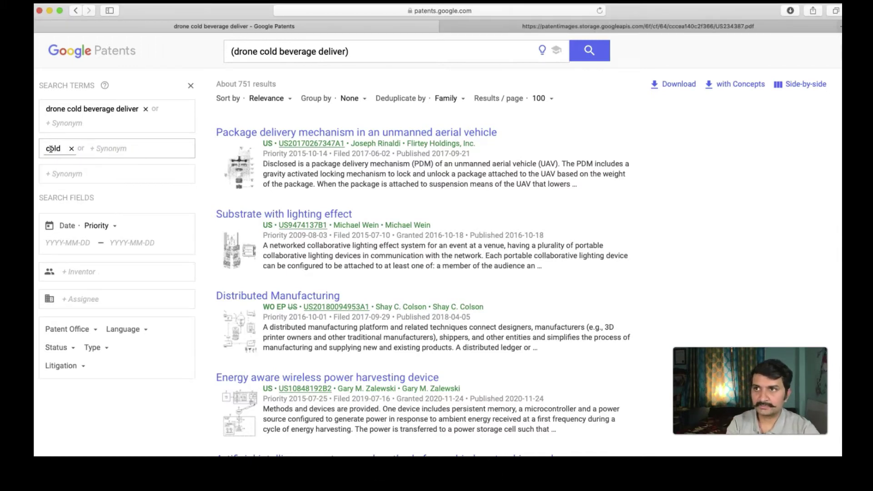
{"action": "left_click", "coordinate": [93, 149]}
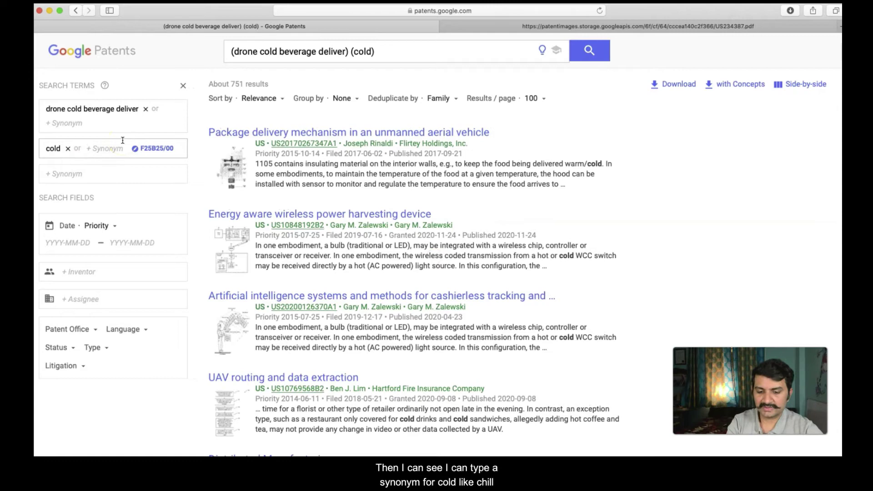
{"action": "type", "text": "chill"}
{"action": "left_click", "coordinate": [137, 167]}
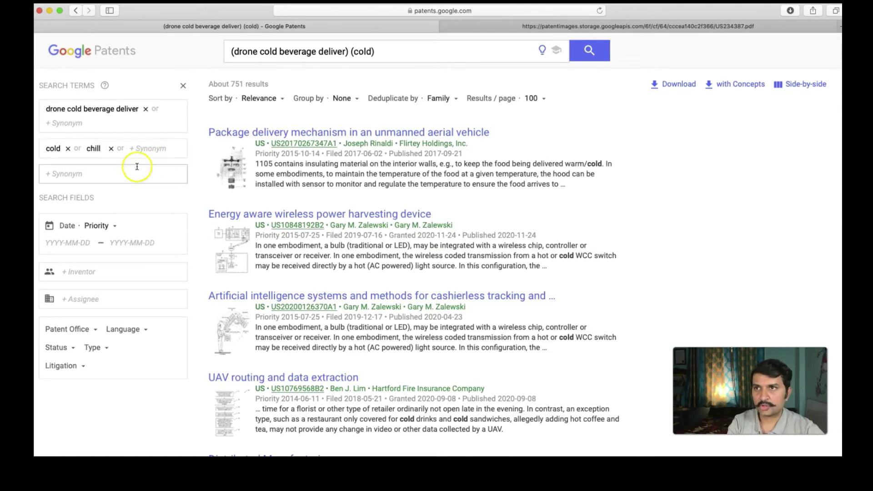
{"action": "left_click", "coordinate": [128, 147]}
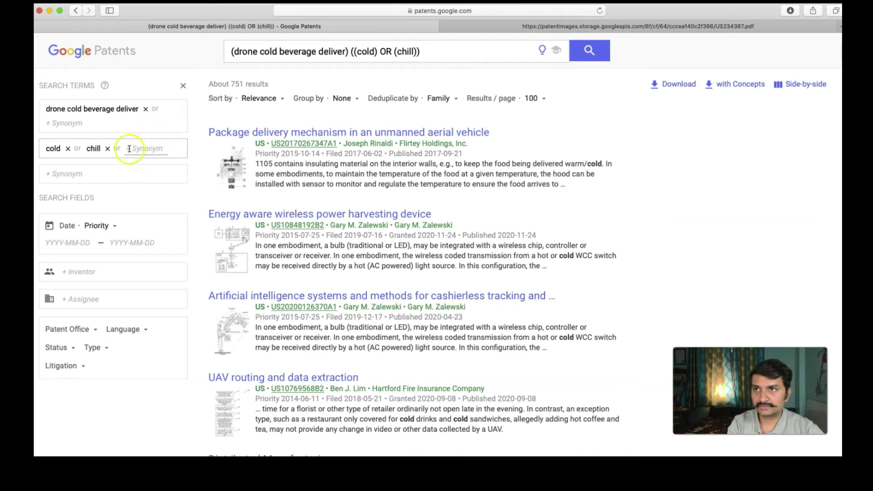
{"action": "key", "text": "Return"}
{"action": "type", "text": "refr"}
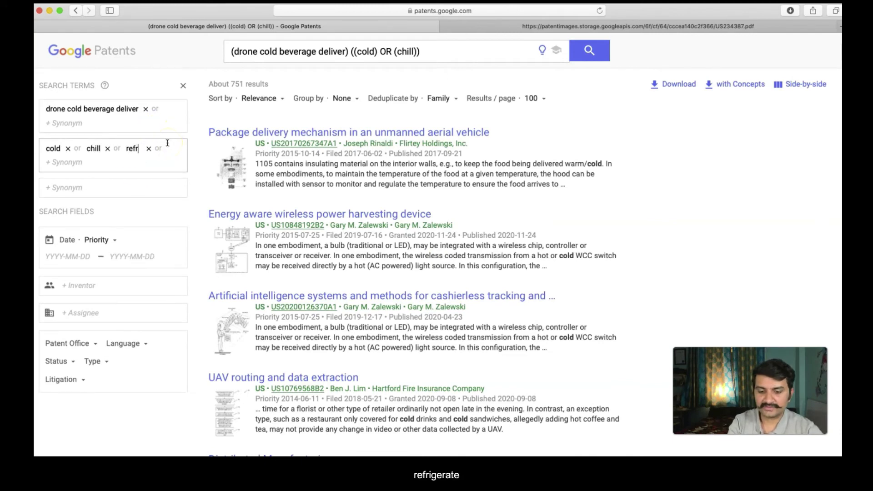
{"action": "type", "text": "igerate"}
{"action": "left_click", "coordinate": [180, 144]}
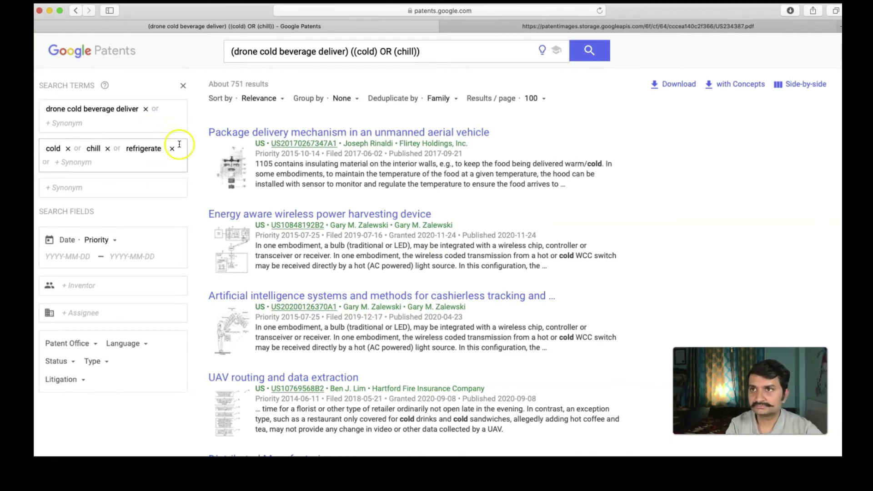
{"action": "left_click", "coordinate": [73, 109]}
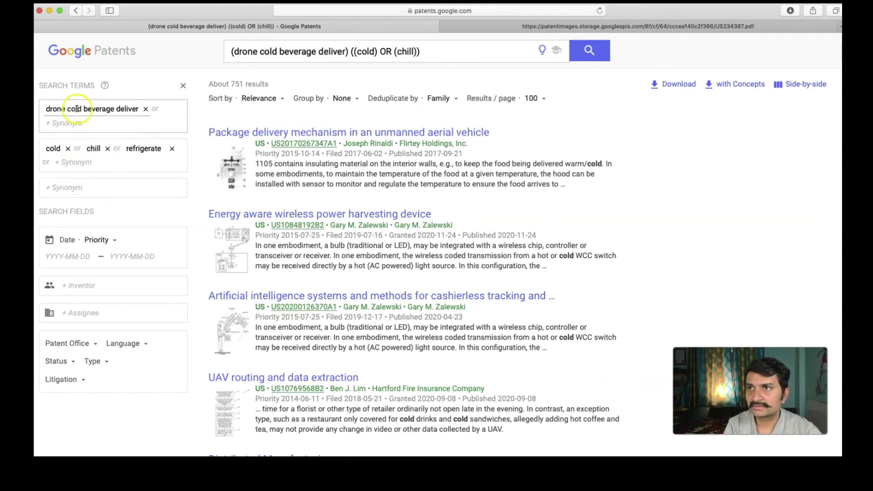
Add a beverage term group with drink as its synonym
{"action": "left_click", "coordinate": [61, 188]}
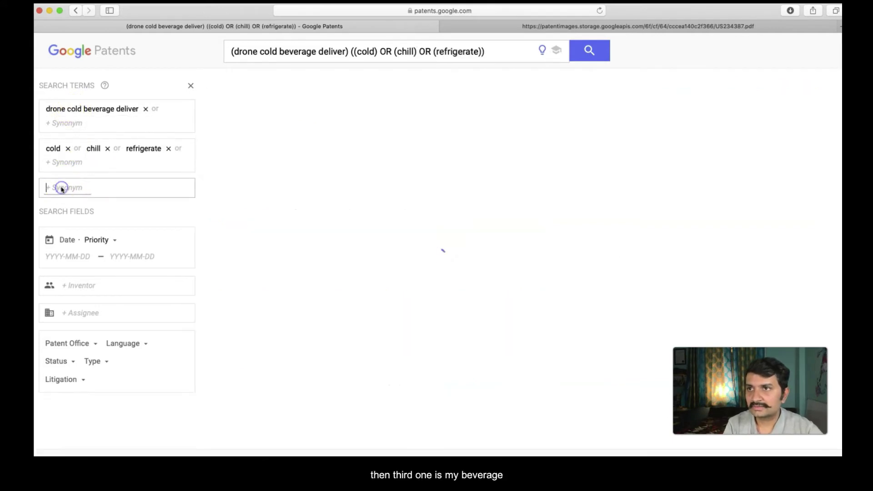
{"action": "type", "text": "beverage"}
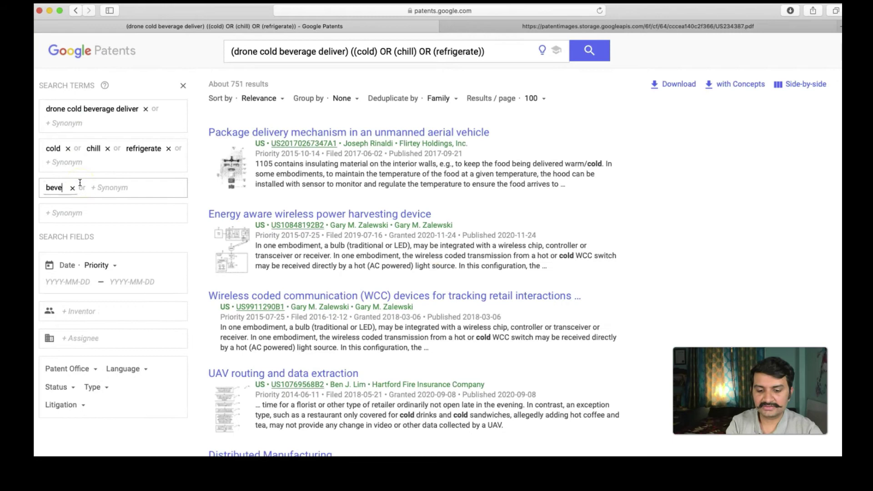
{"action": "left_click", "coordinate": [117, 189]}
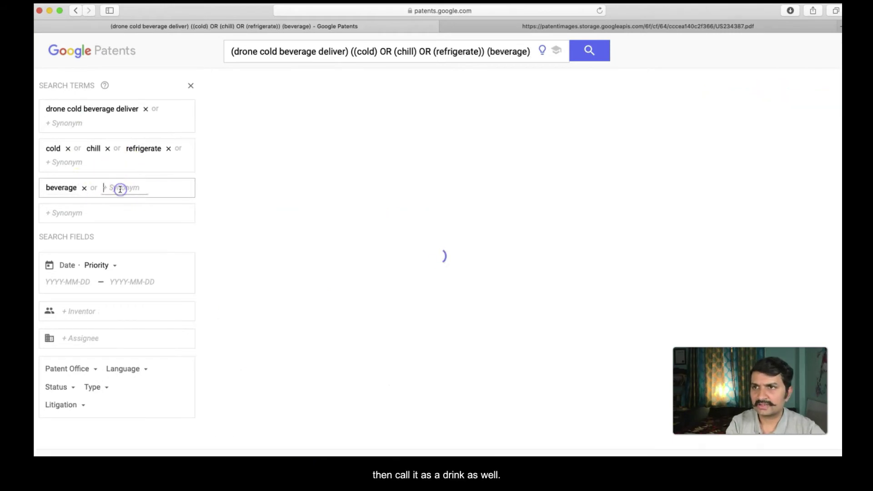
{"action": "type", "text": "drink"}
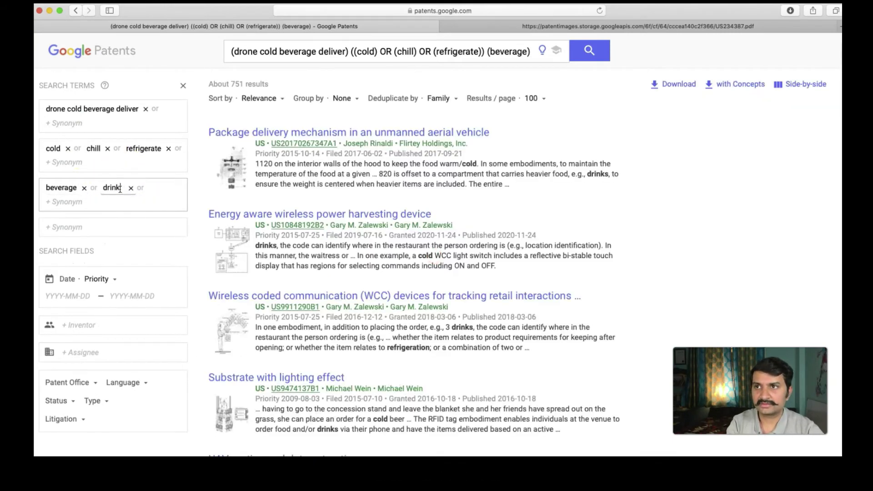
Add a deliver term group and enter transport as its synonym
{"action": "left_click", "coordinate": [58, 226]}
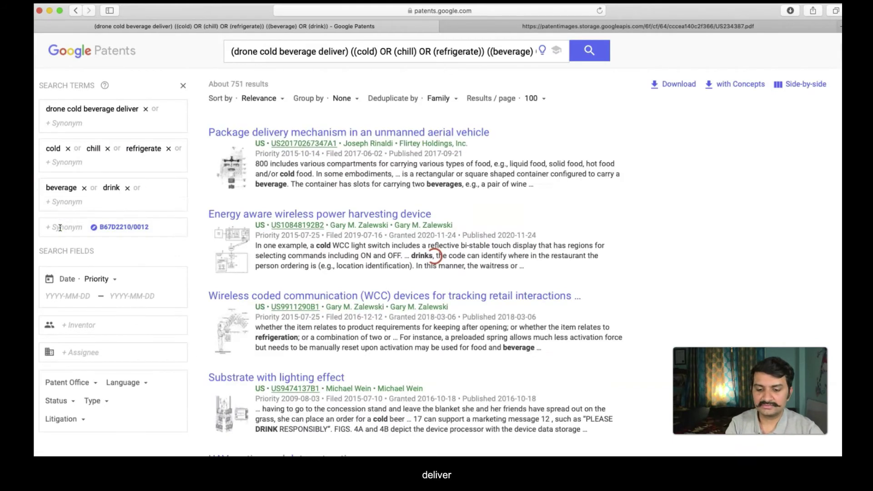
{"action": "type", "text": "deliver"}
{"action": "key", "text": "Return"}
{"action": "left_click", "coordinate": [64, 226]}
{"action": "left_click", "coordinate": [104, 227]}
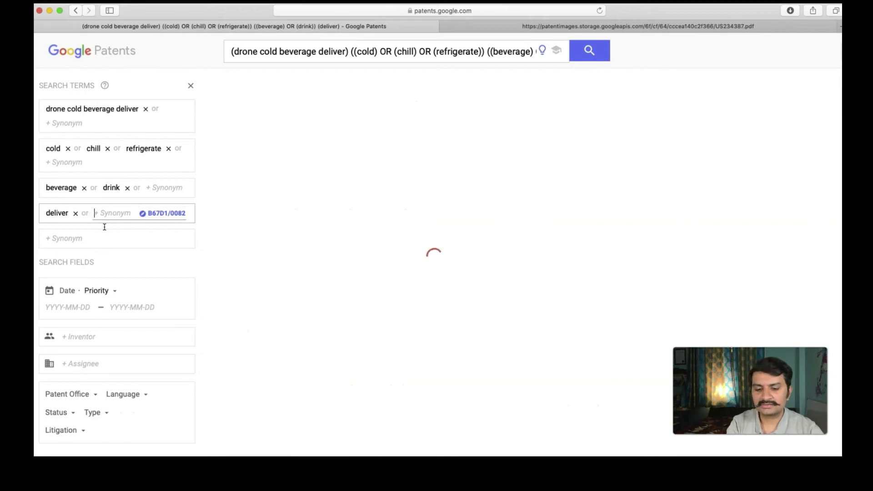
{"action": "type", "text": "transpor"}
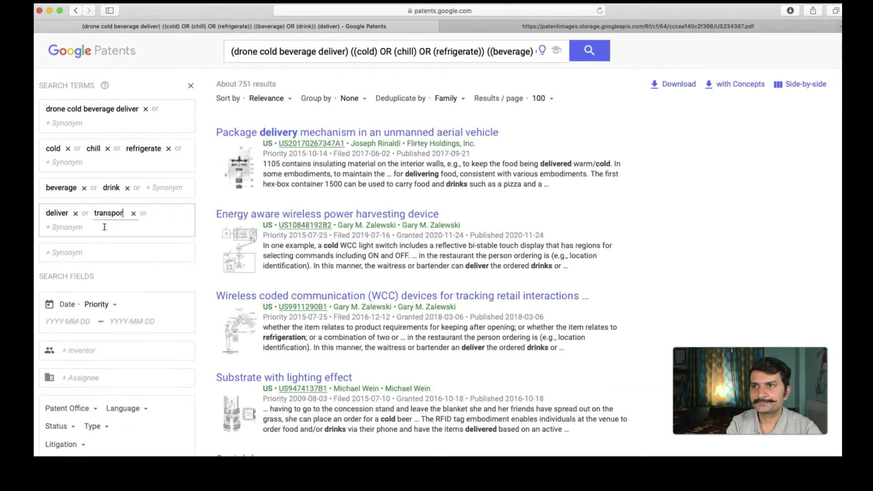
{"action": "type", "text": "t"}
Delete 'cold beverage deliver' from the first search term, leaving just drone
{"action": "left_click", "coordinate": [65, 107]}
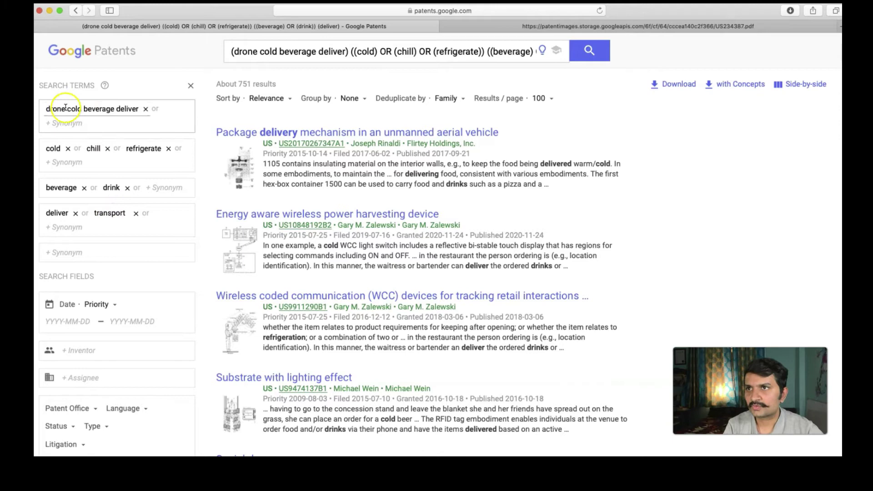
{"action": "left_click_drag", "start_coordinate": [67, 108], "coordinate": [136, 105]}
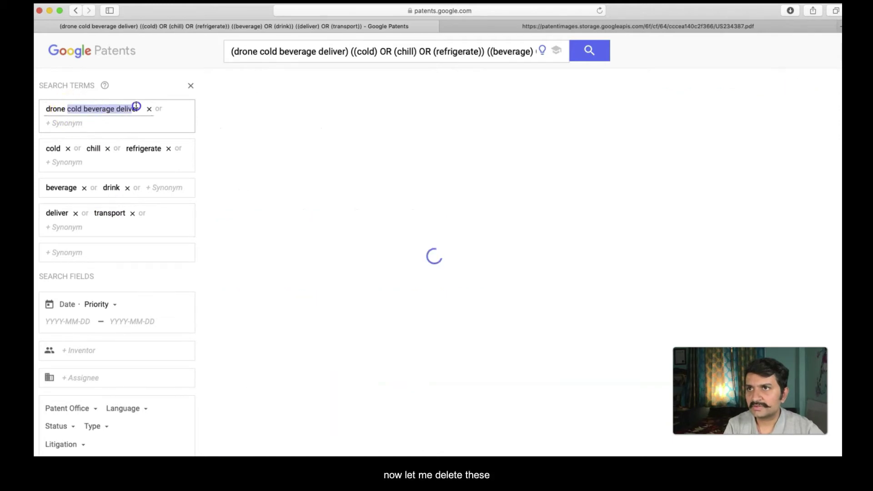
{"action": "key", "text": "BackSpace"}
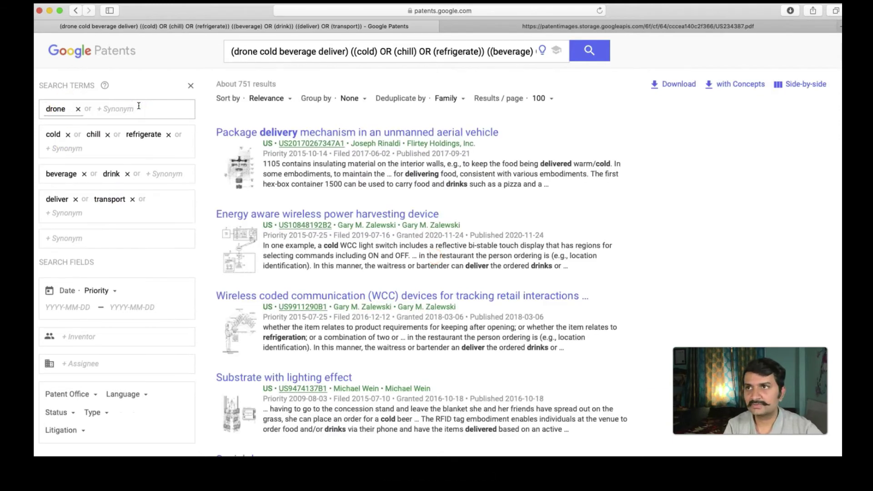
Add UAV and unmanned aerial vehicle as synonyms of drone
{"action": "left_click", "coordinate": [134, 106]}
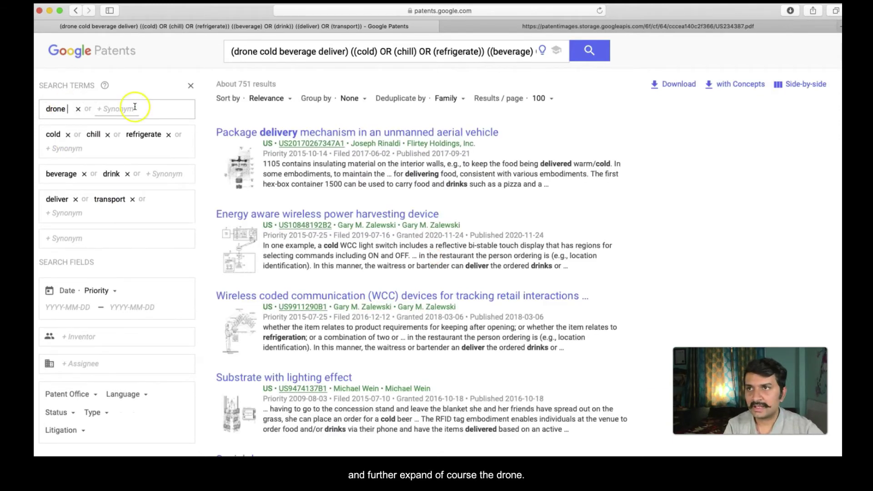
{"action": "left_click", "coordinate": [98, 109]}
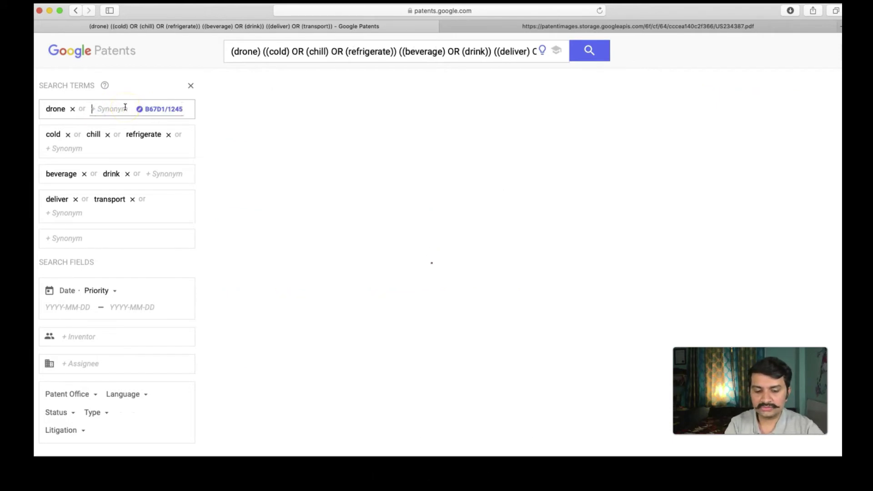
{"action": "type", "text": "U"}
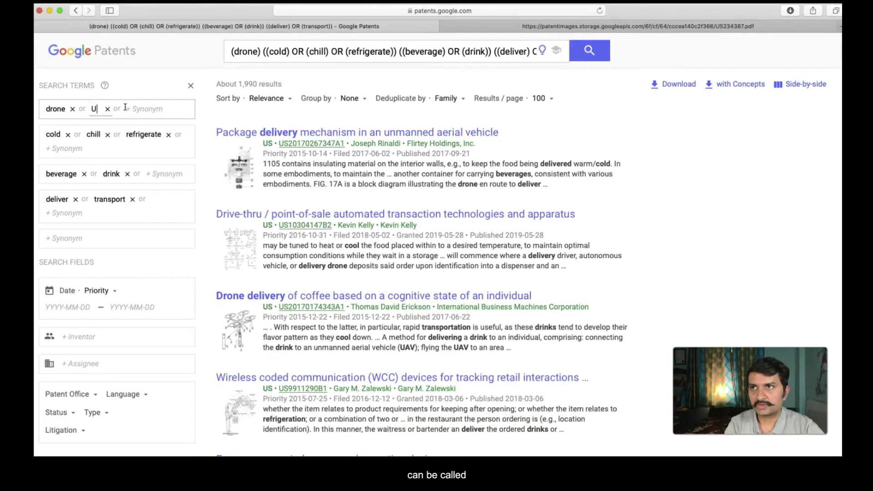
{"action": "type", "text": "AV"}
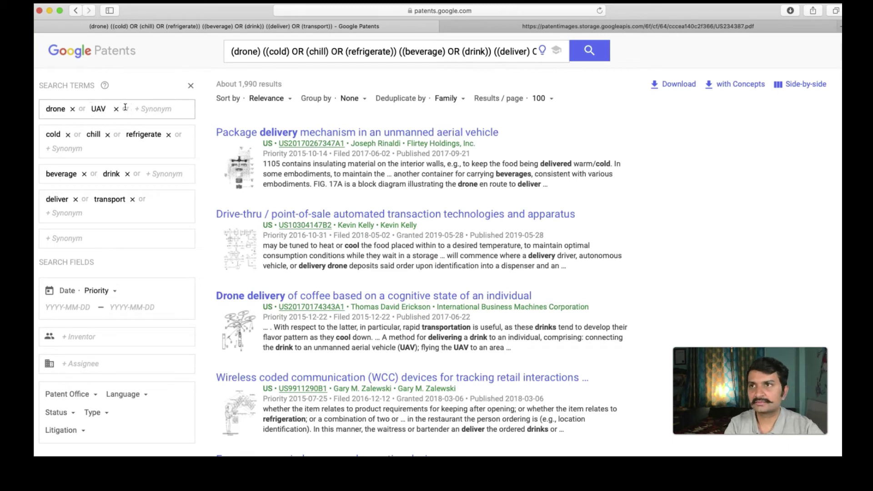
{"action": "left_click", "coordinate": [125, 111]}
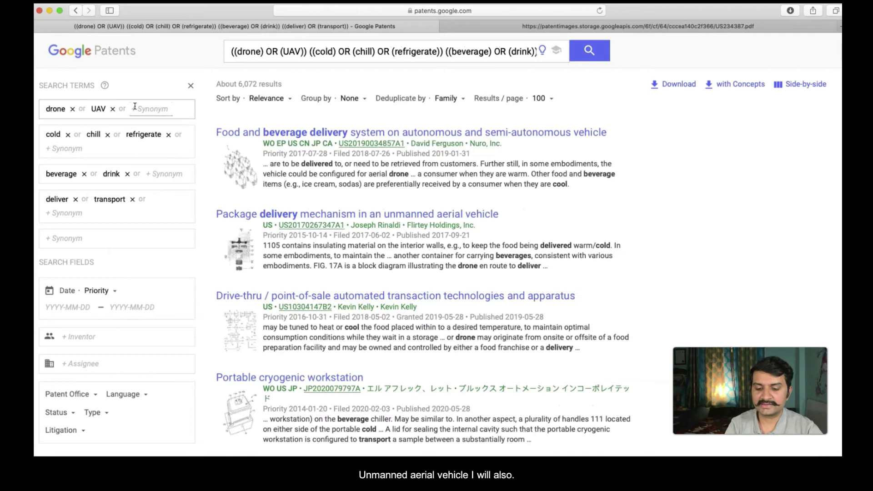
{"action": "left_click", "coordinate": [134, 107]}
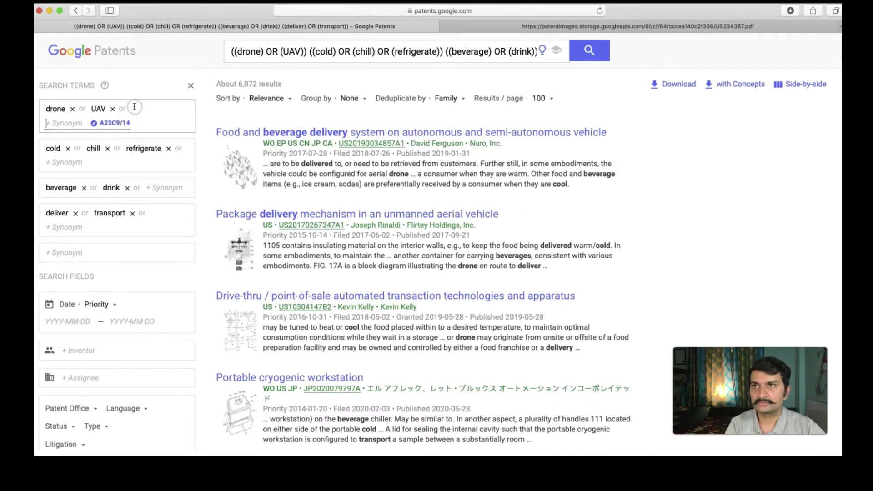
{"action": "type", "text": "u"}
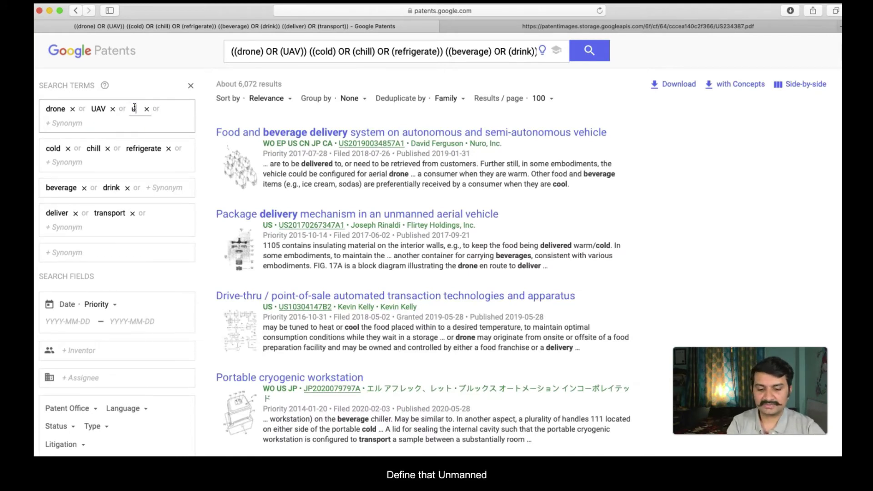
{"action": "type", "text": "nmanne"}
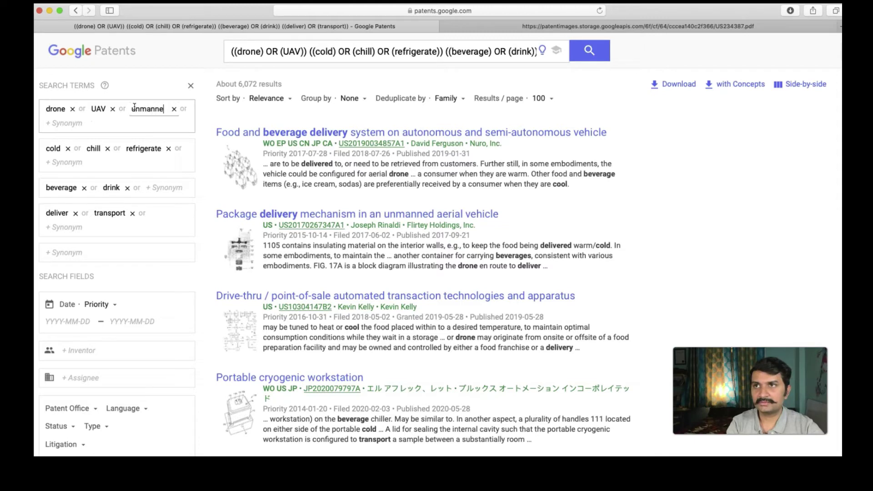
{"action": "type", "text": "d aerial vehic"}
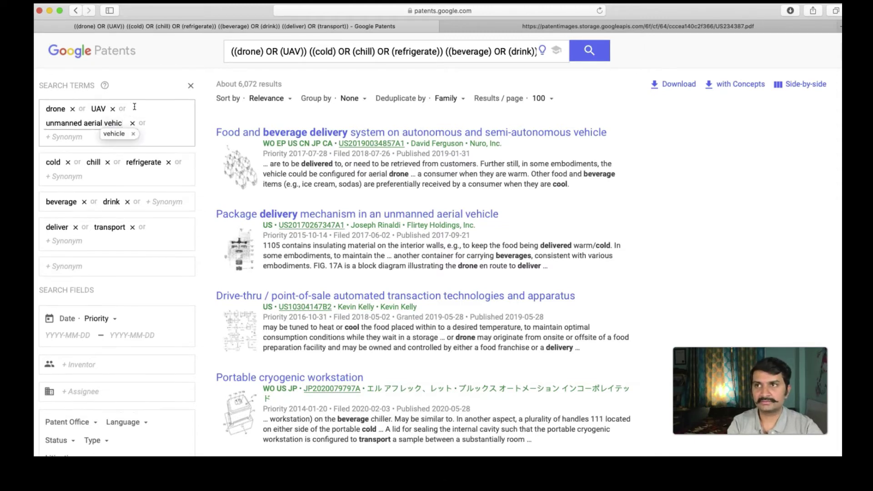
{"action": "type", "text": "le"}
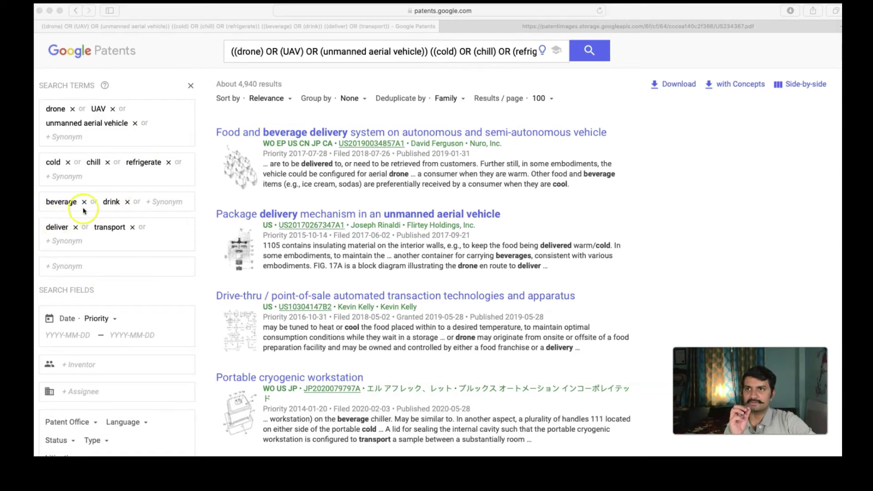
Confirm the broadened drone search shows about 4,940 results and download the result list
{"action": "left_click", "coordinate": [205, 172]}
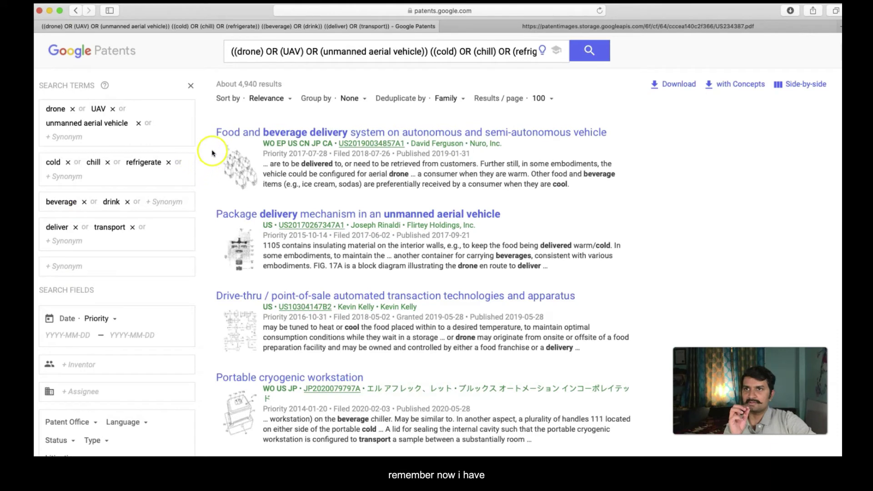
{"action": "left_click_drag", "start_coordinate": [237, 84], "coordinate": [285, 85]}
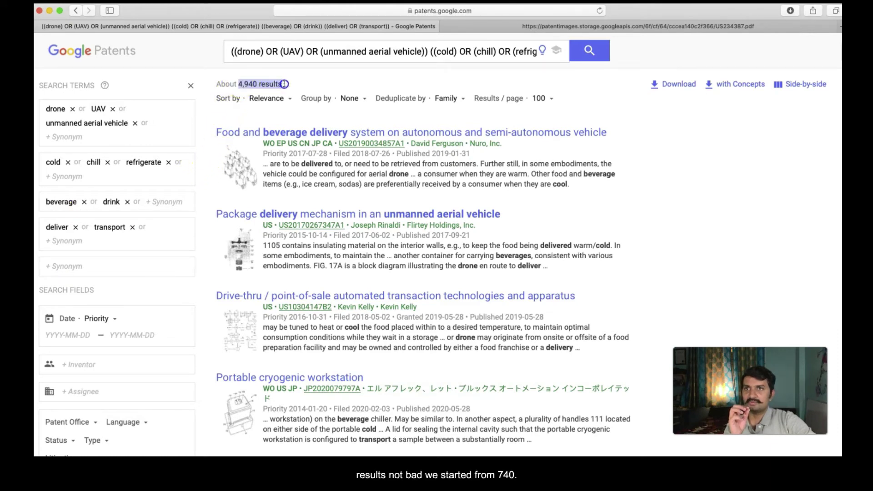
{"action": "left_click", "coordinate": [307, 87]}
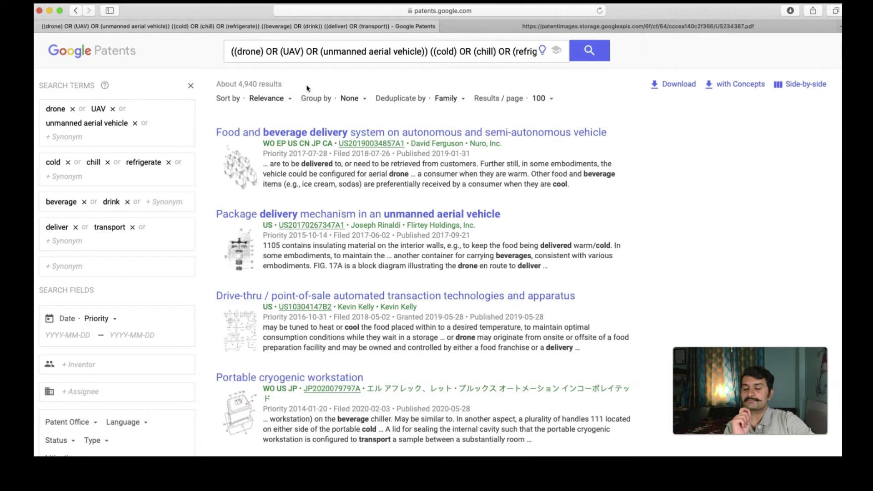
{"action": "left_click", "coordinate": [307, 86]}
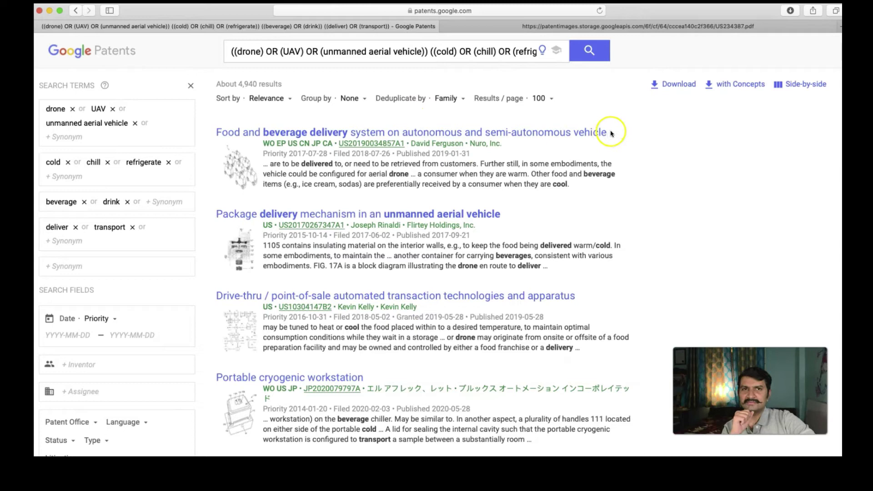
{"action": "left_click", "coordinate": [671, 87]}
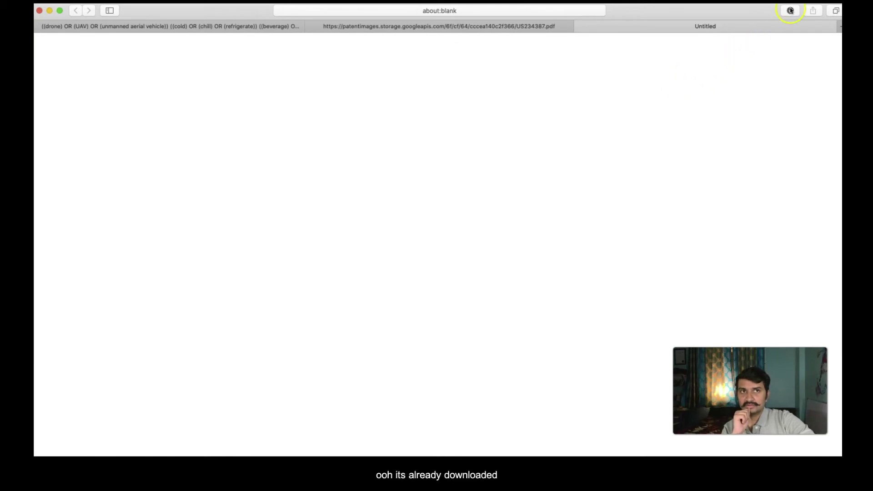
{"action": "left_click", "coordinate": [790, 10]}
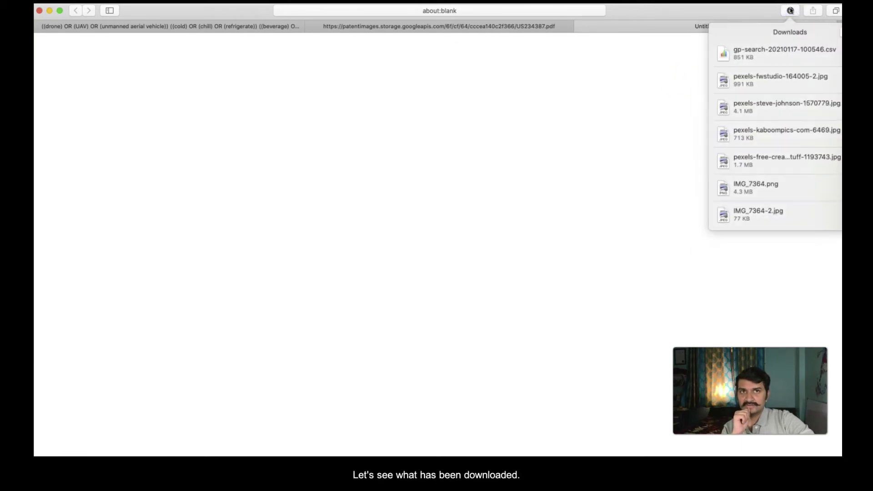
Open gp-search-20210117-100546.csv from Safari's downloads list as a spreadsheet
{"action": "left_click", "coordinate": [750, 55]}
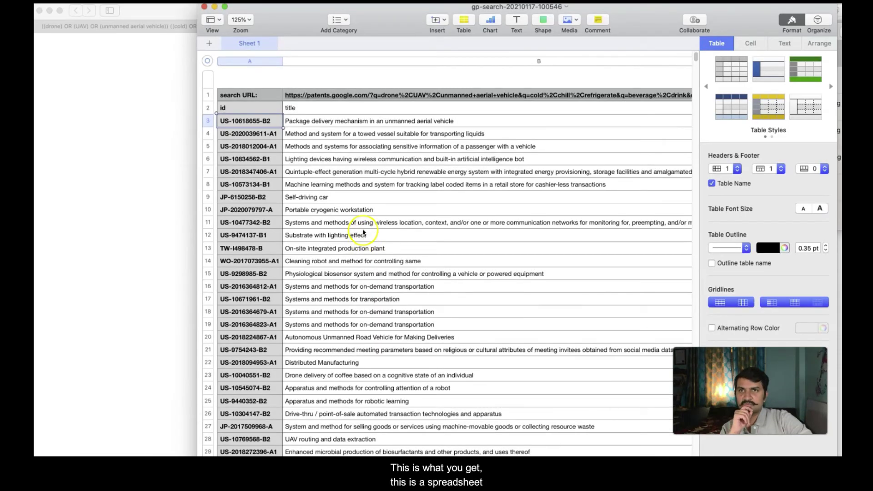
Review the first result's row: ID US-10618655-B2, title, assignee, inventor and priority date
{"action": "left_click", "coordinate": [262, 119]}
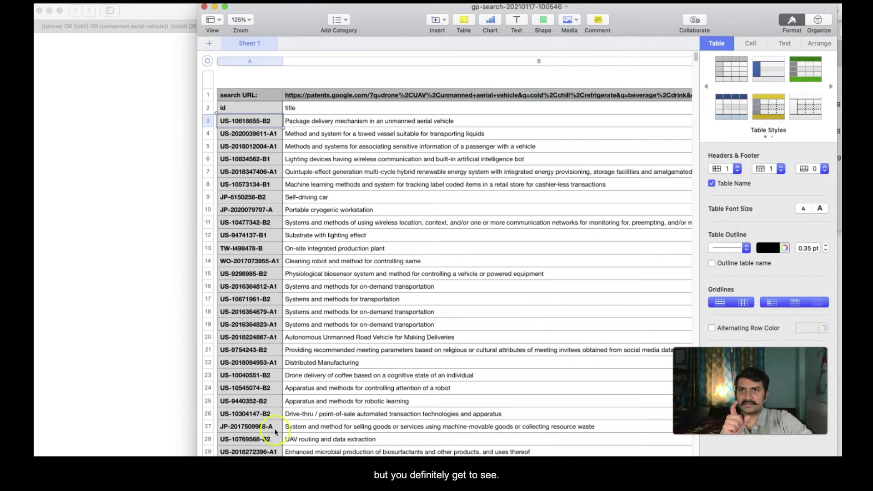
{"action": "left_click", "coordinate": [315, 109]}
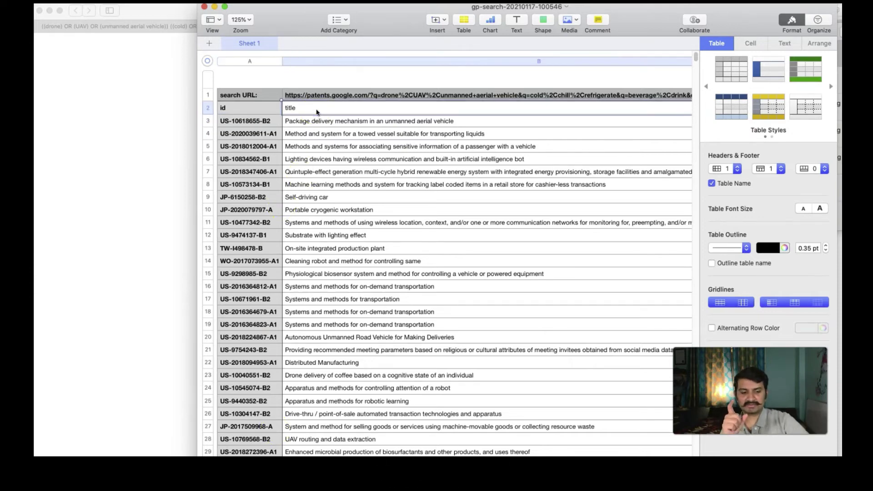
{"action": "key", "text": "Left"}
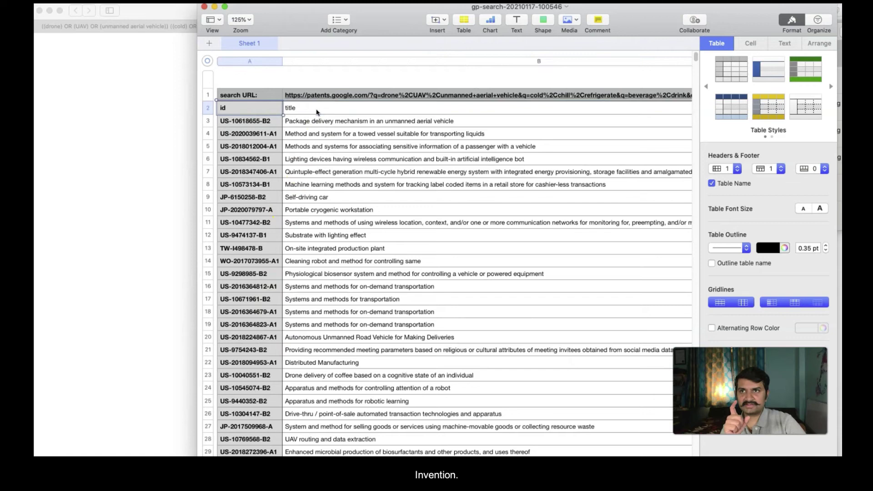
{"action": "key", "text": "Down"}
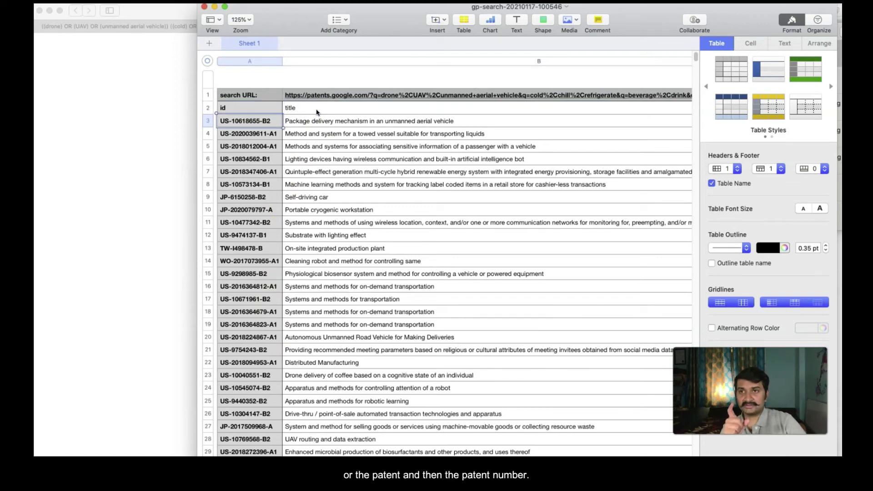
{"action": "key", "text": "Right"}
{"action": "key", "text": "Right"}
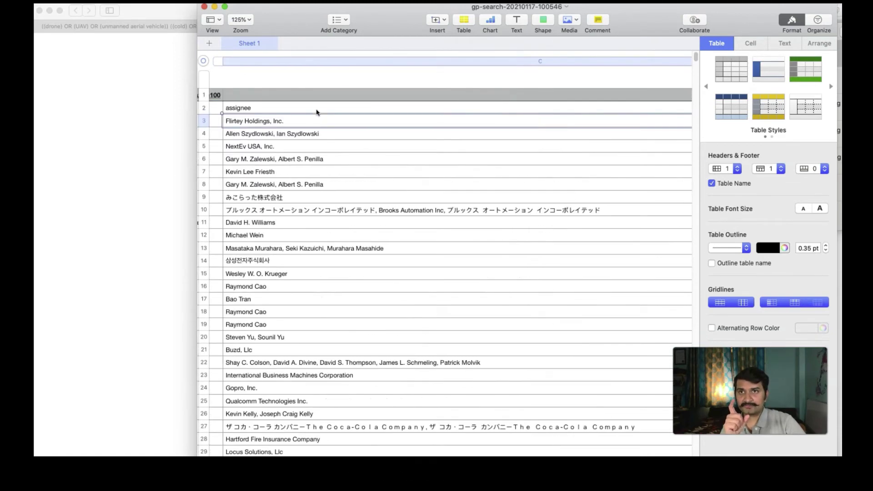
{"action": "key", "text": "Left"}
{"action": "key", "text": "Left"}
{"action": "key", "text": "Right"}
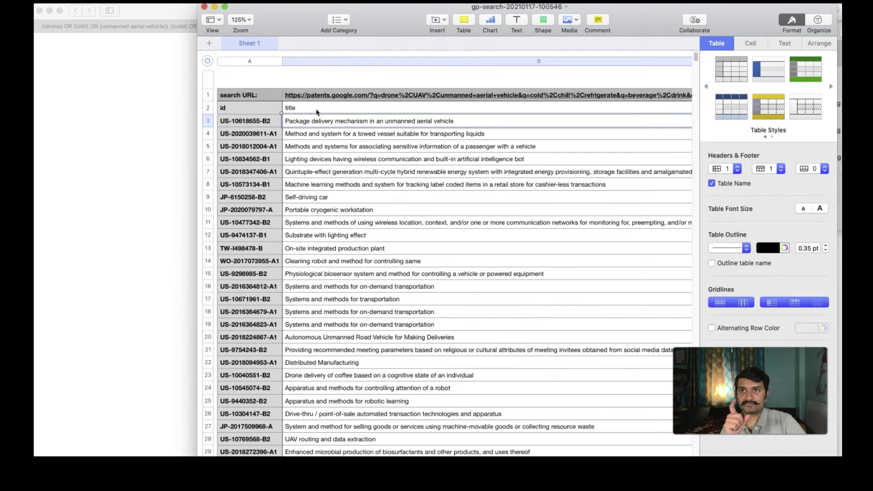
{"action": "key", "text": "Right"}
{"action": "key", "text": "Right"}
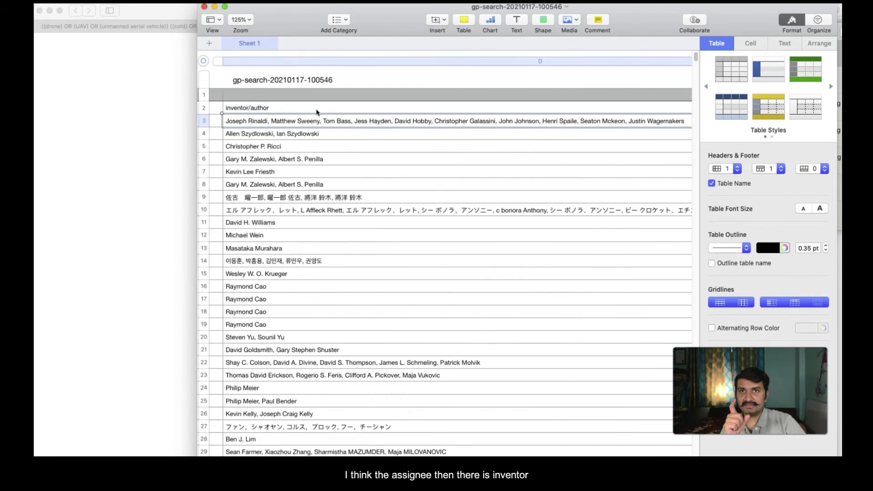
{"action": "key", "text": "Right"}
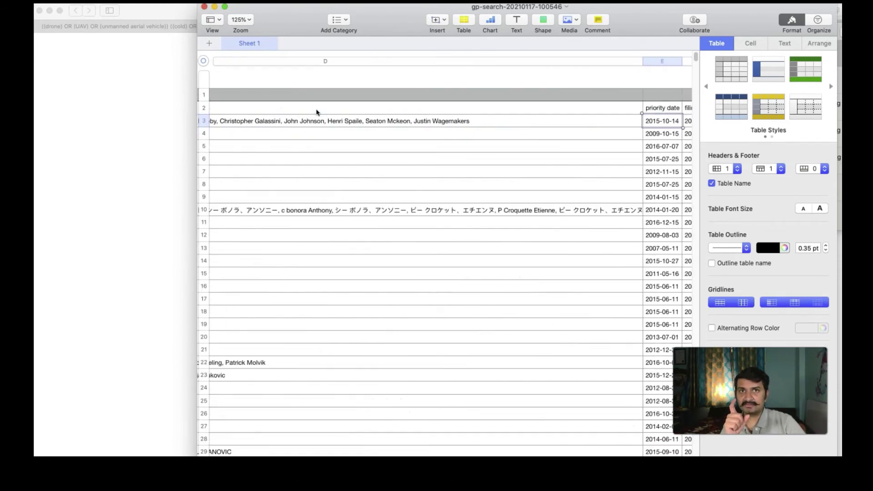
{"action": "key", "text": "Right"}
{"action": "key", "text": "Right"}
{"action": "key", "text": "Right"}
{"action": "key", "text": "Right"}
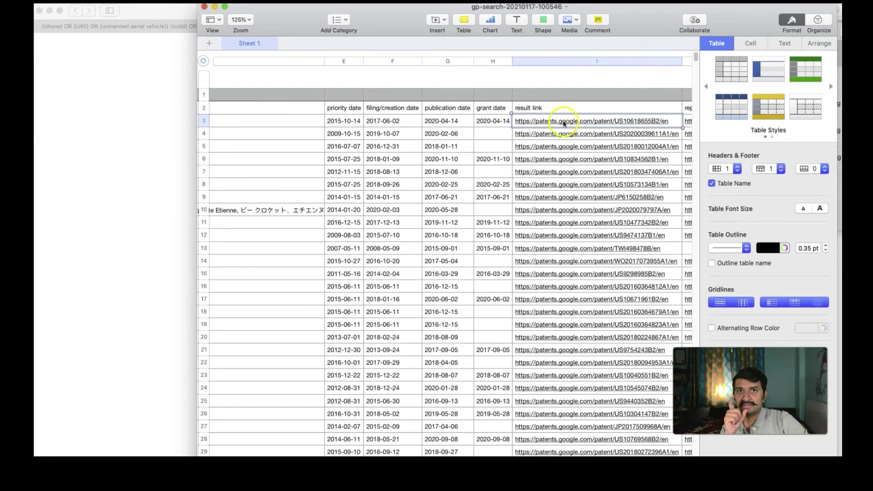
Open the first result's patent link in cell I3 in the browser with Go to Page
{"action": "left_click", "coordinate": [564, 122]}
{"action": "left_click", "coordinate": [565, 122]}
{"action": "left_click", "coordinate": [565, 122]}
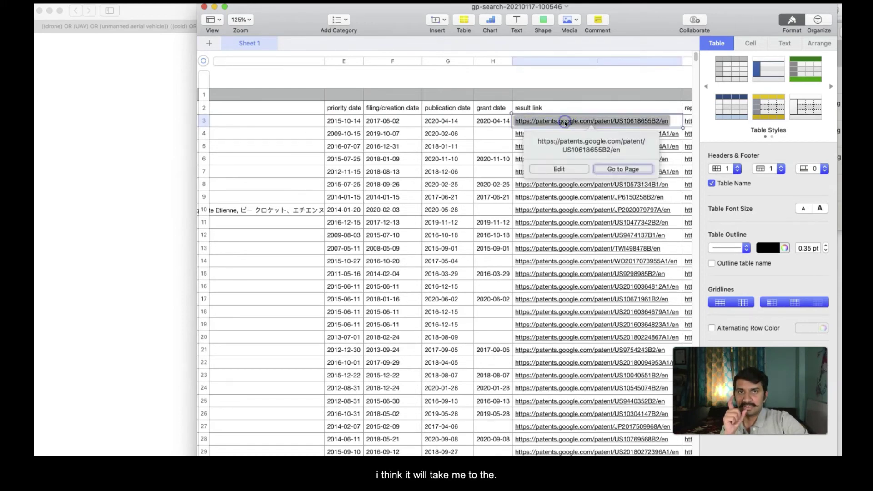
{"action": "left_click", "coordinate": [608, 169]}
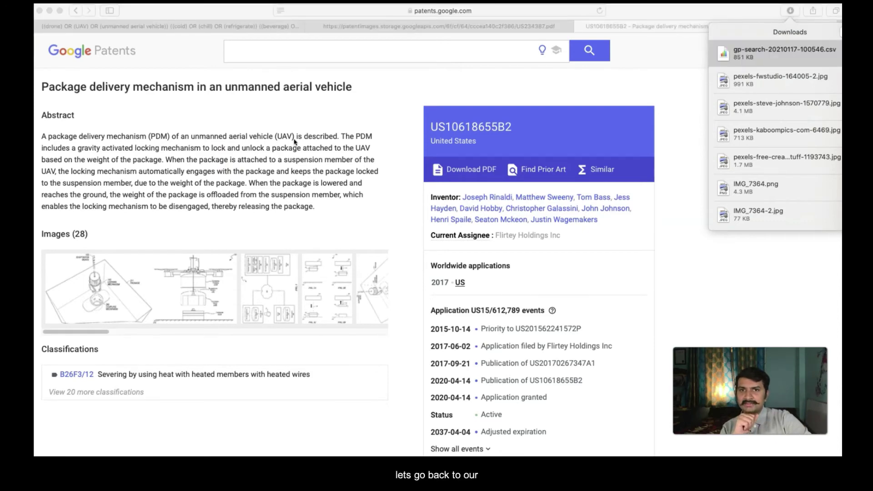
After viewing the US10618655B2 page, switch back to the first tab with the search results
{"action": "left_click", "coordinate": [111, 26]}
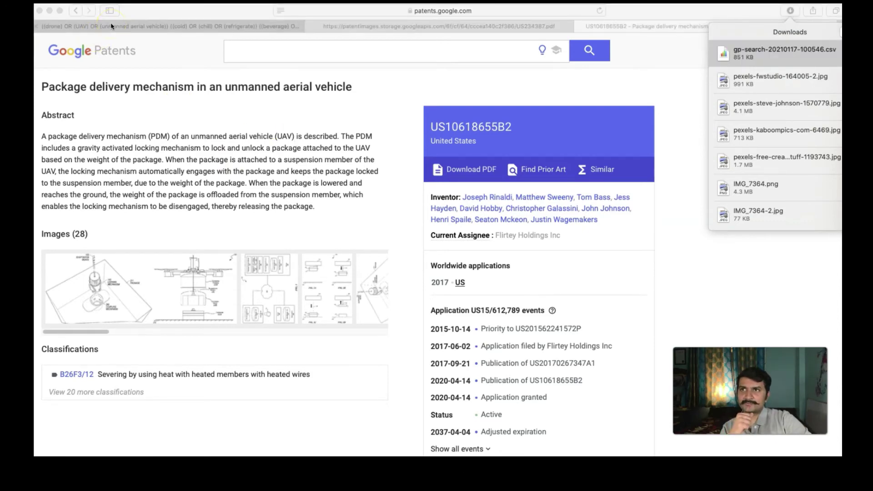
{"action": "left_click", "coordinate": [111, 26]}
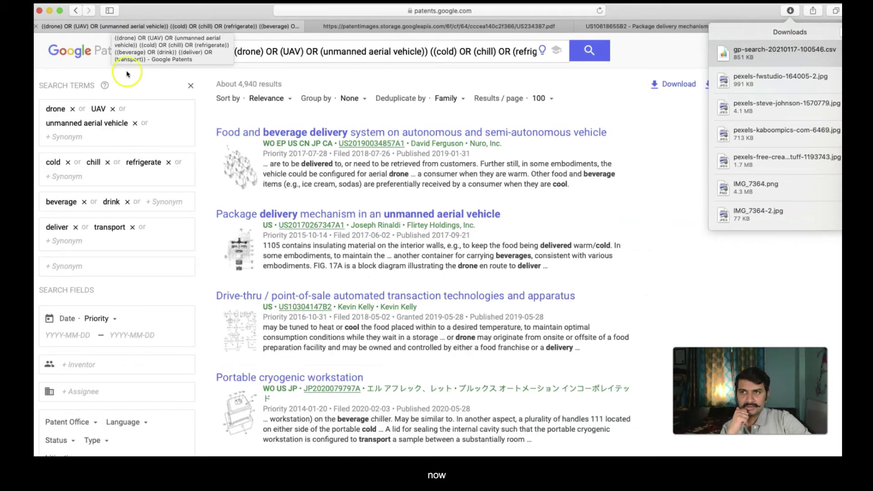
{"action": "left_click", "coordinate": [147, 108]}
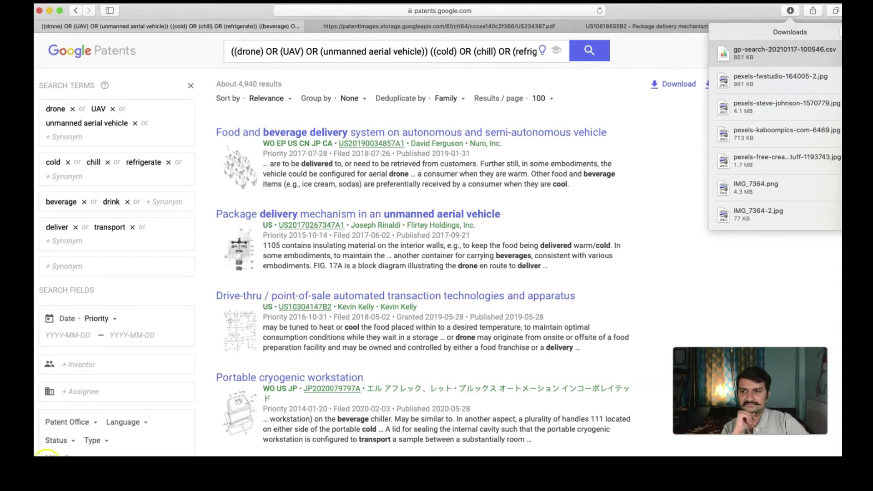
{"action": "scroll", "coordinate": [297, 339], "scroll_direction": "down", "scroll_amount": 1}
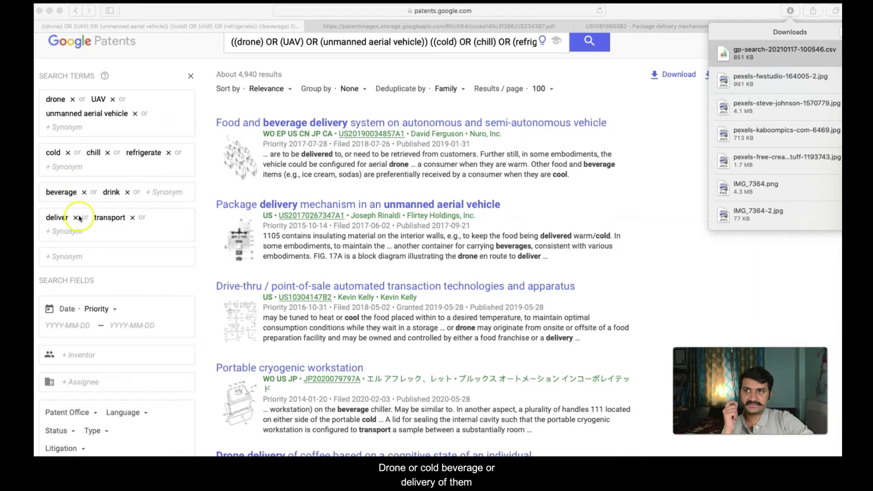
{"action": "left_click", "coordinate": [320, 208]}
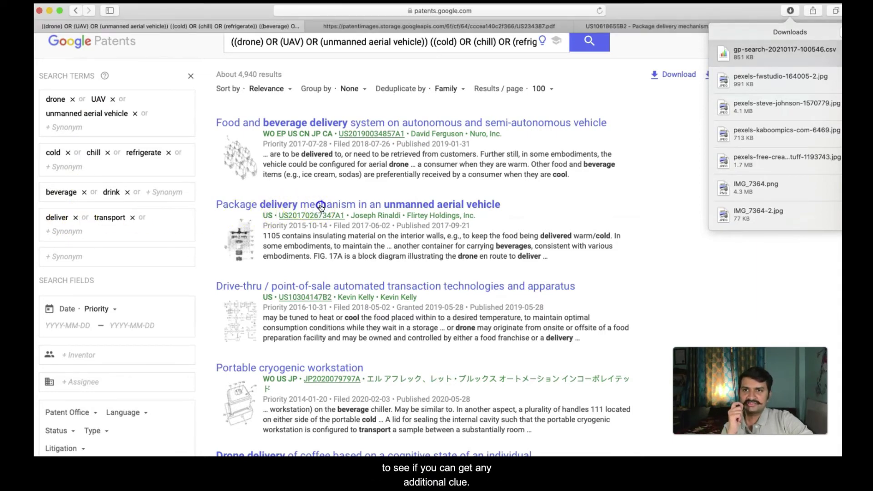
{"action": "left_click", "coordinate": [320, 208]}
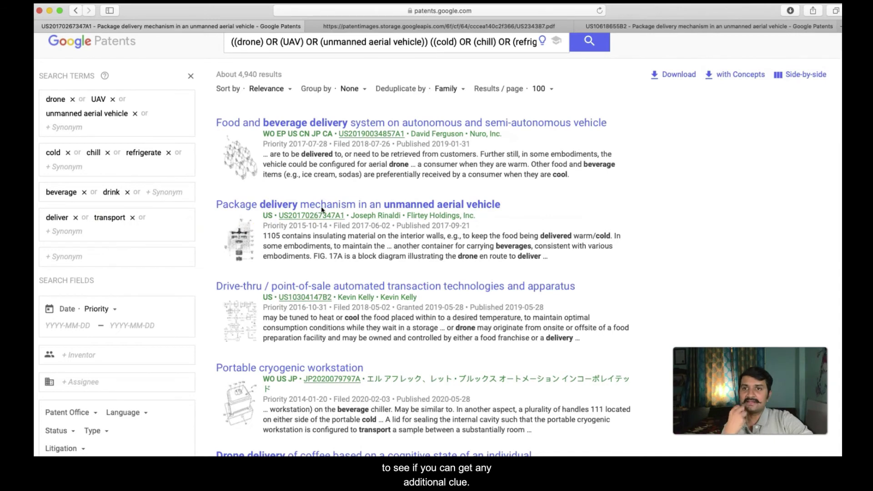
{"action": "left_click", "coordinate": [323, 207]}
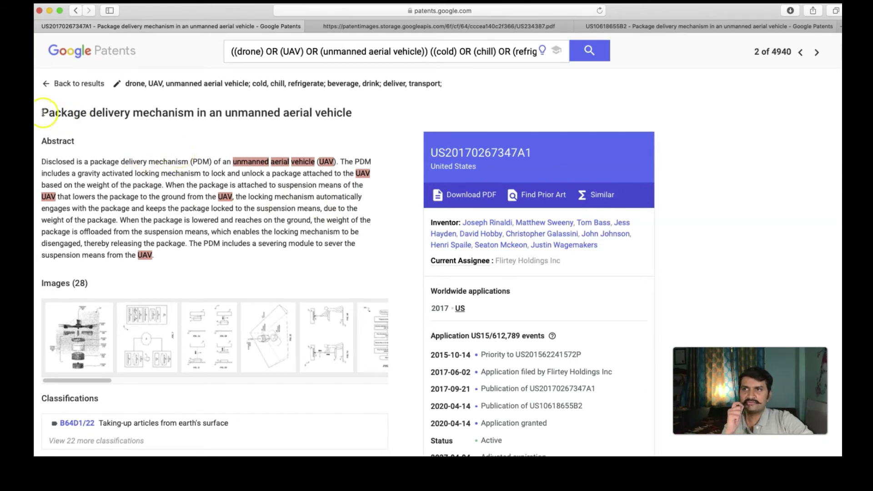
Select the patent title, then expand 'View 22 more classifications' to list all classifications
{"action": "left_click_drag", "start_coordinate": [42, 112], "coordinate": [353, 113]}
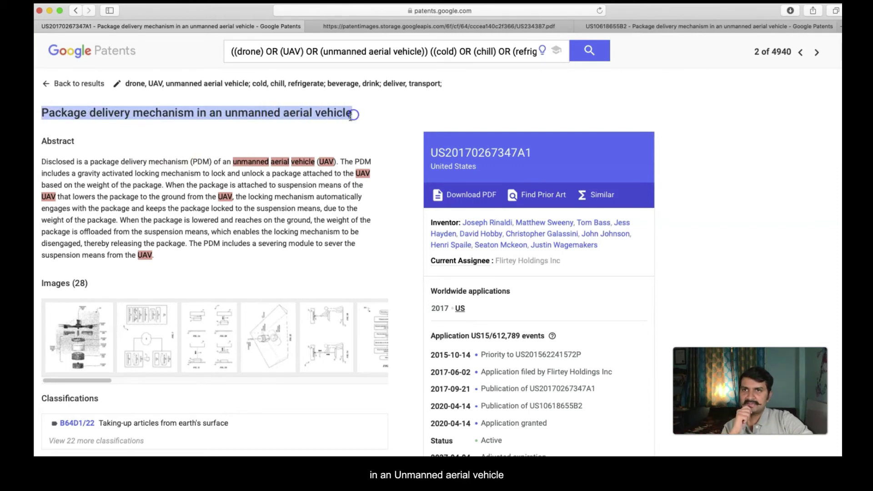
{"action": "left_click", "coordinate": [346, 122]}
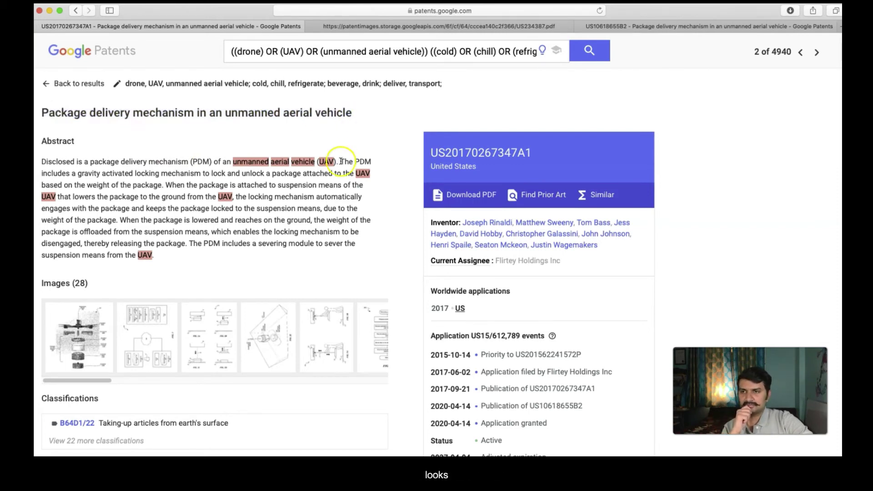
{"action": "scroll", "coordinate": [340, 160], "scroll_direction": "down", "scroll_amount": 1}
{"action": "scroll", "coordinate": [340, 160], "scroll_direction": "down", "scroll_amount": 3}
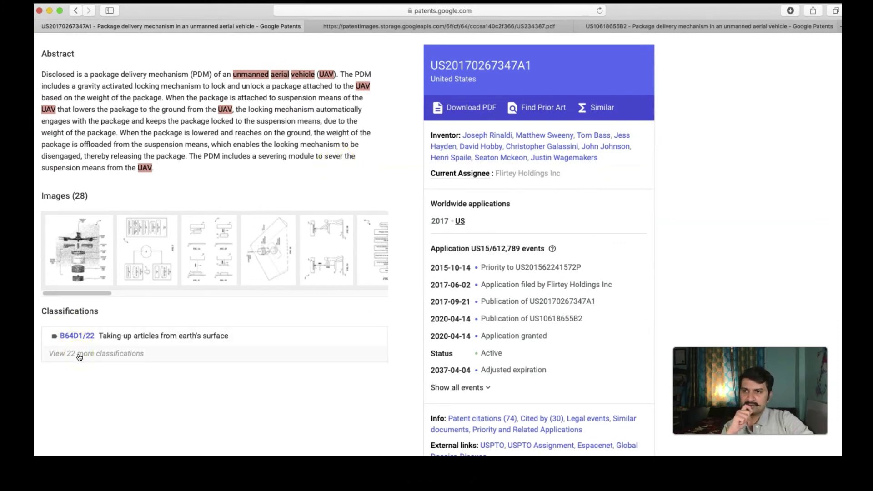
{"action": "left_click", "coordinate": [42, 311]}
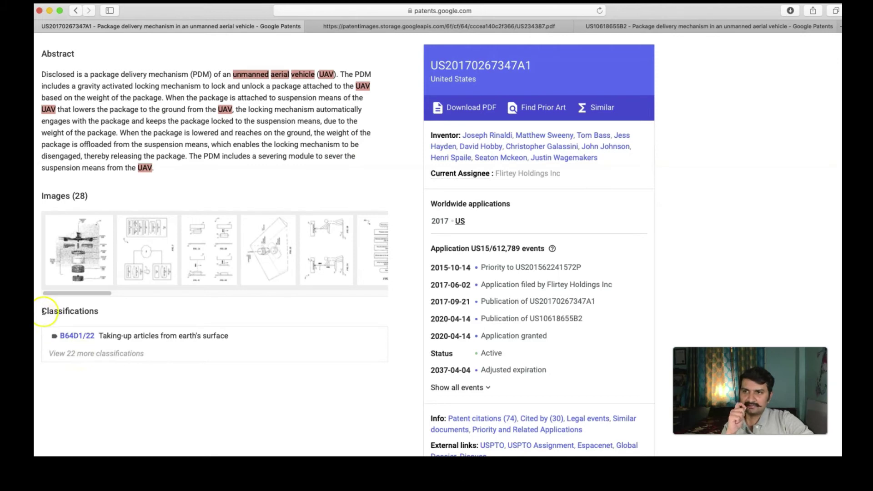
{"action": "left_click", "coordinate": [118, 354]}
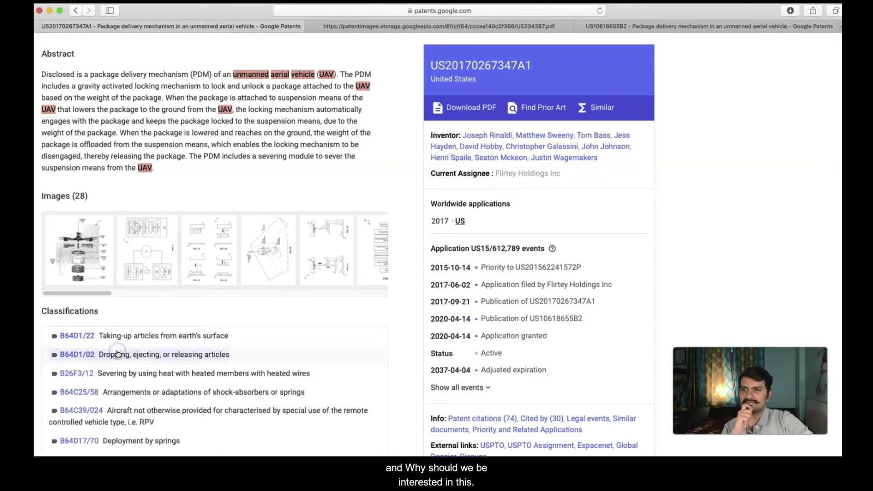
{"action": "left_click", "coordinate": [111, 355]}
{"action": "left_click", "coordinate": [374, 359]}
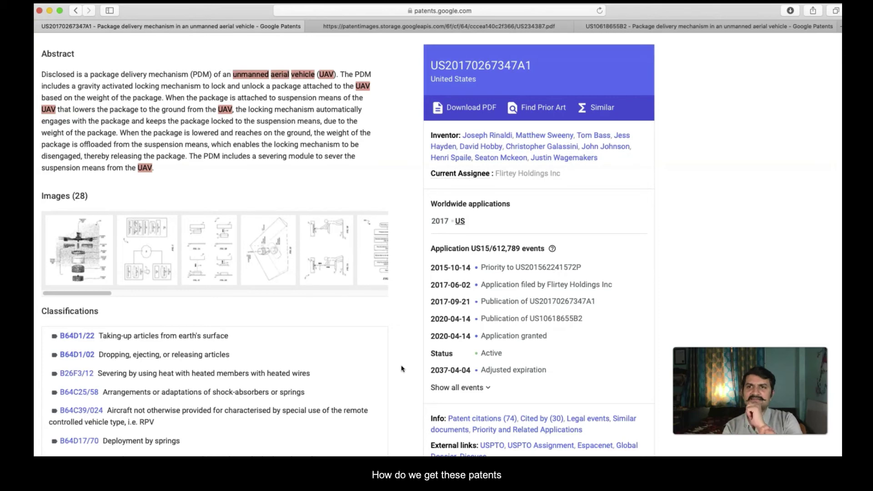
{"action": "left_click", "coordinate": [288, 393]}
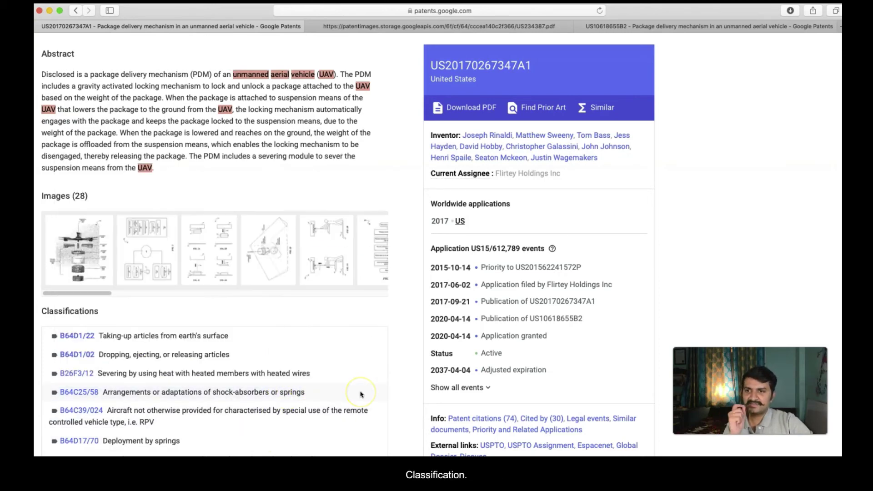
{"action": "scroll", "coordinate": [362, 392], "scroll_direction": "down", "scroll_amount": 5}
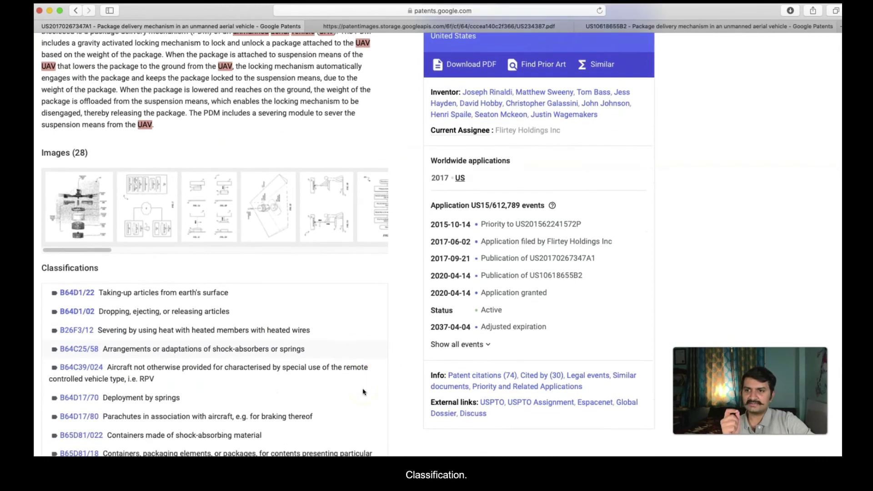
{"action": "mouse_move", "coordinate": [362, 392]}
{"action": "scroll", "coordinate": [363, 392], "scroll_direction": "down", "scroll_amount": 1}
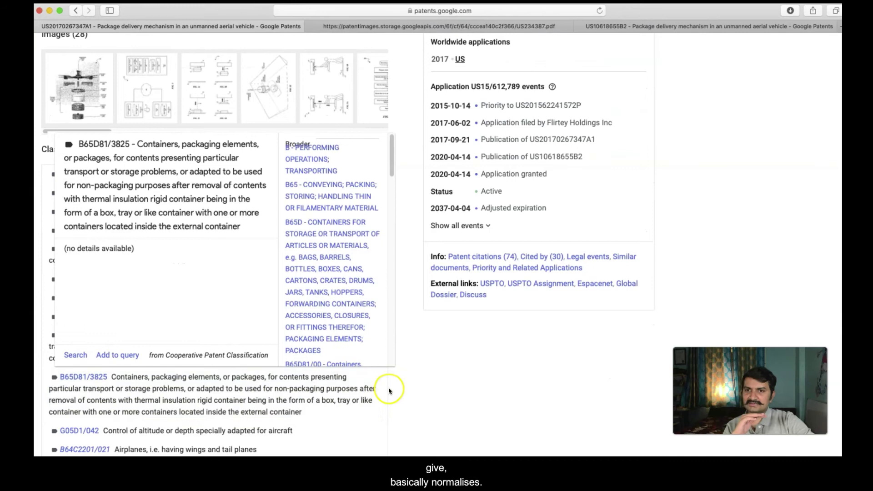
{"action": "scroll", "coordinate": [390, 391], "scroll_direction": "down", "scroll_amount": 2}
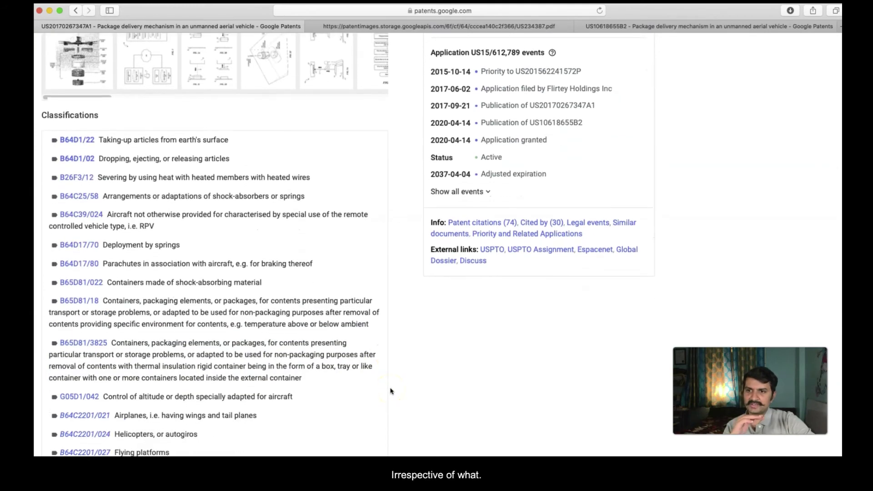
{"action": "scroll", "coordinate": [390, 391], "scroll_direction": "down", "scroll_amount": 3}
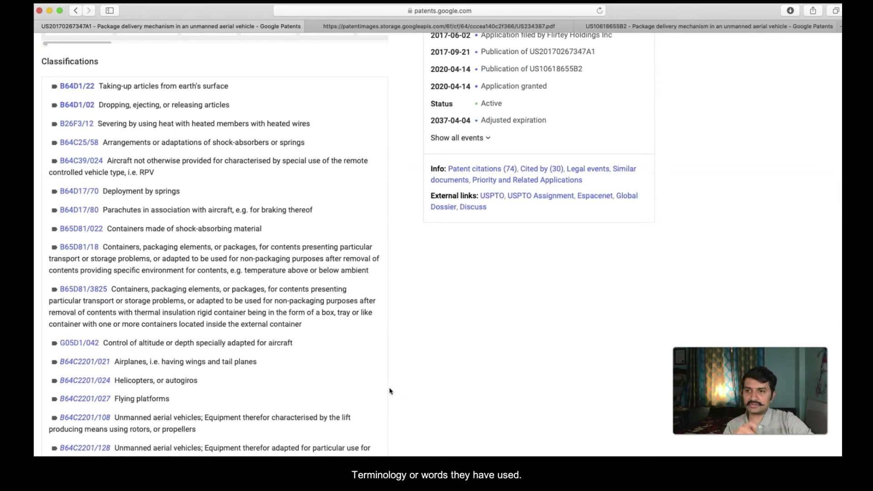
{"action": "scroll", "coordinate": [389, 390], "scroll_direction": "down", "scroll_amount": 1}
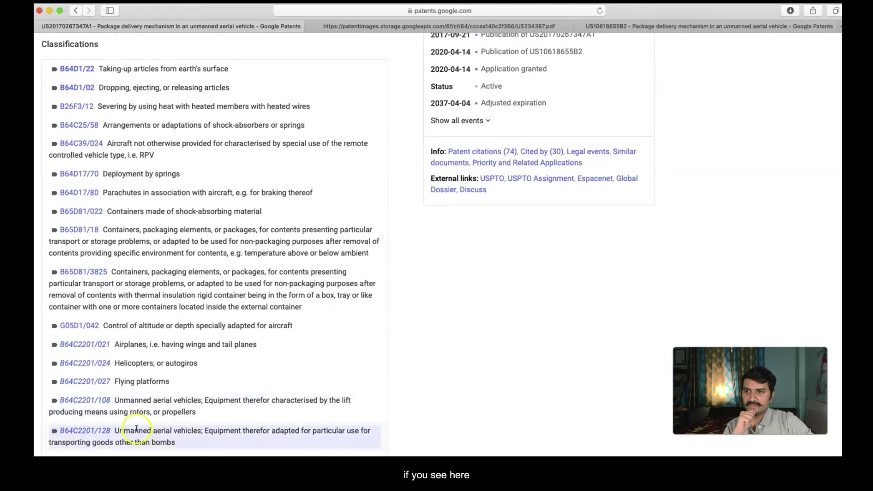
{"action": "mouse_move", "coordinate": [63, 402]}
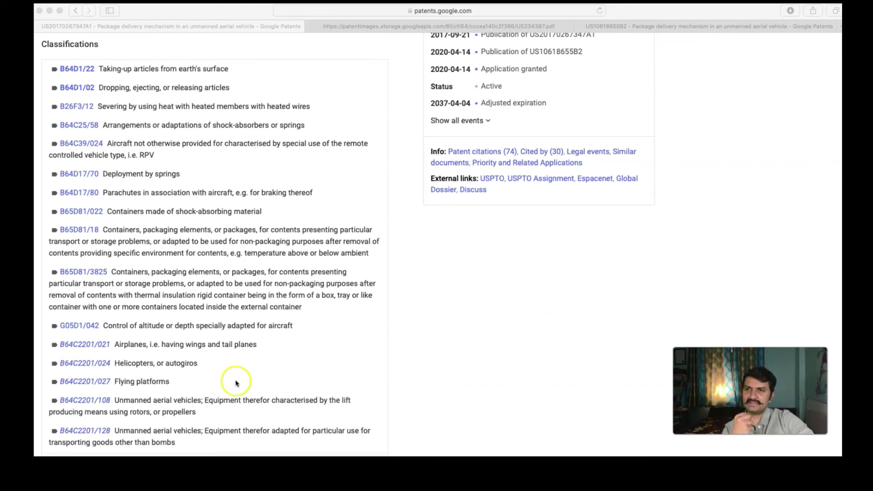
{"action": "scroll", "coordinate": [256, 379], "scroll_direction": "up", "scroll_amount": 8}
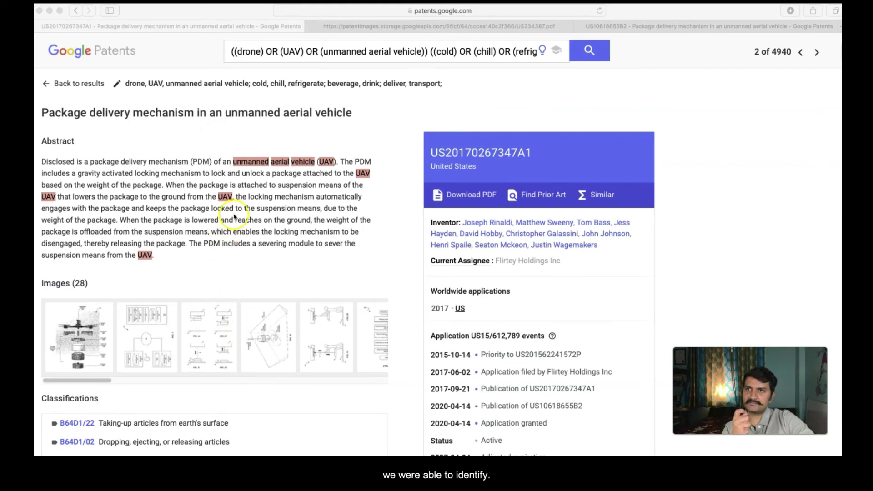
{"action": "scroll", "coordinate": [239, 327], "scroll_direction": "down", "scroll_amount": 1}
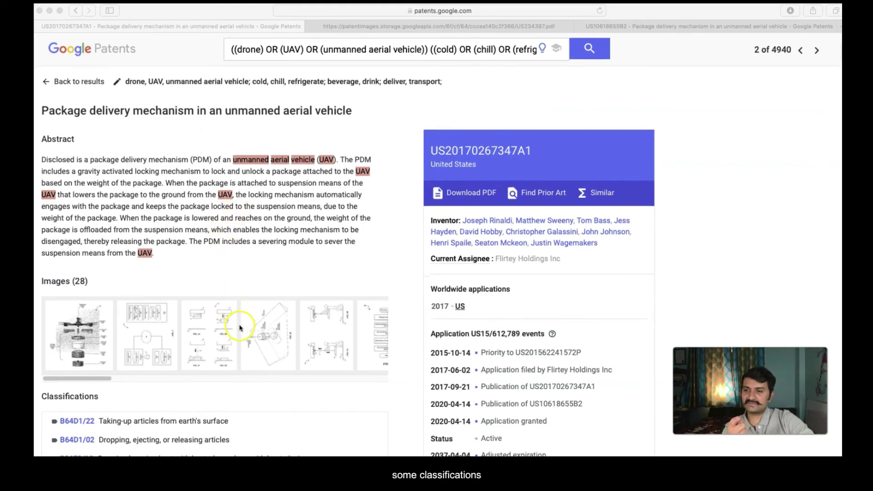
{"action": "scroll", "coordinate": [240, 327], "scroll_direction": "down", "scroll_amount": 3}
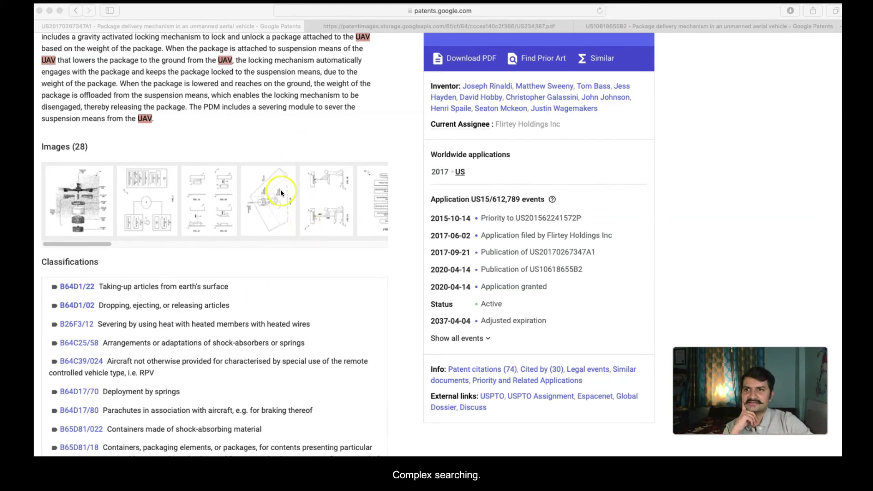
{"action": "scroll", "coordinate": [281, 193], "scroll_direction": "up", "scroll_amount": 5}
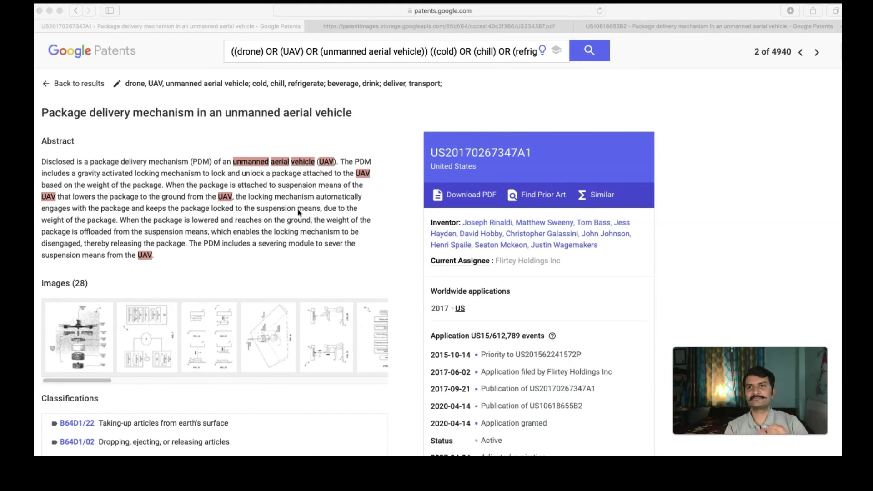
Go back to the about 4,940 drone search results and dismiss the search-terms help popup
{"action": "left_click", "coordinate": [59, 84]}
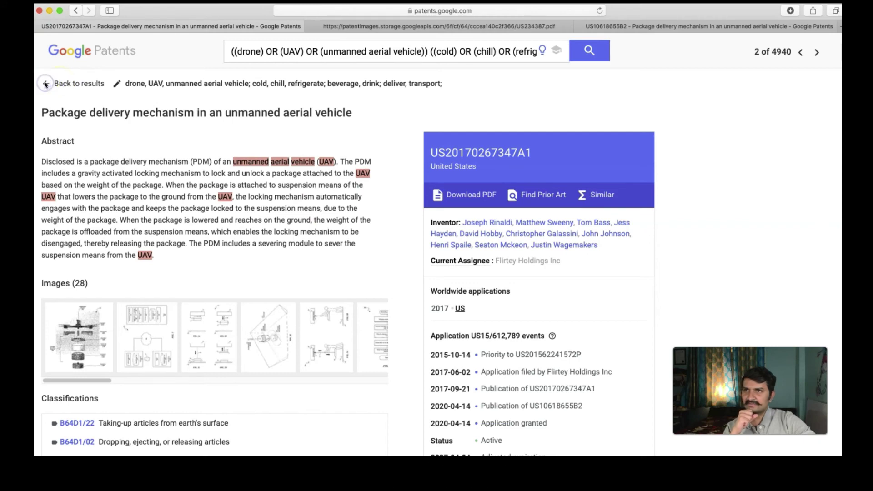
{"action": "left_click", "coordinate": [46, 84]}
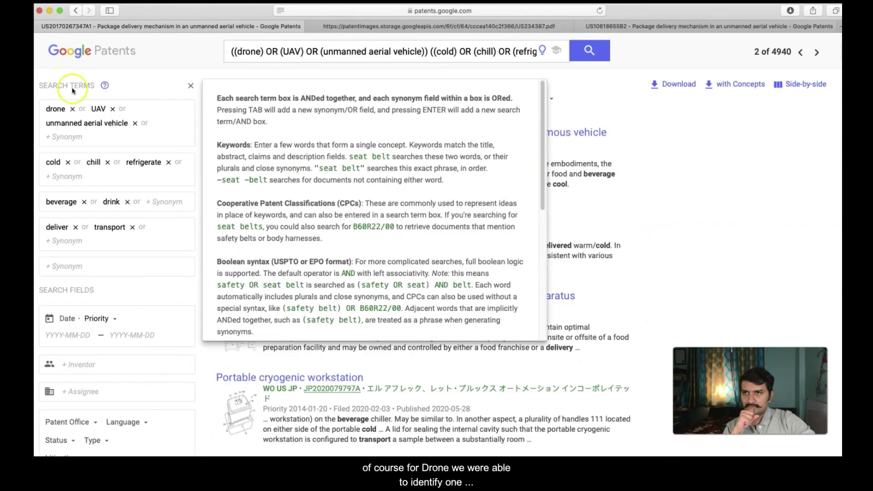
{"action": "left_click", "coordinate": [119, 142]}
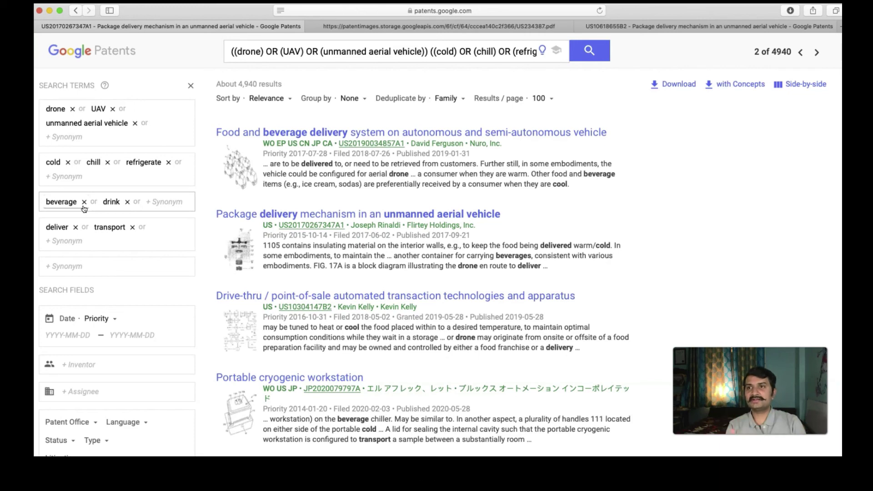
Navigate to the patents.google.com home page, leaving the search box empty
{"action": "left_click", "coordinate": [76, 205]}
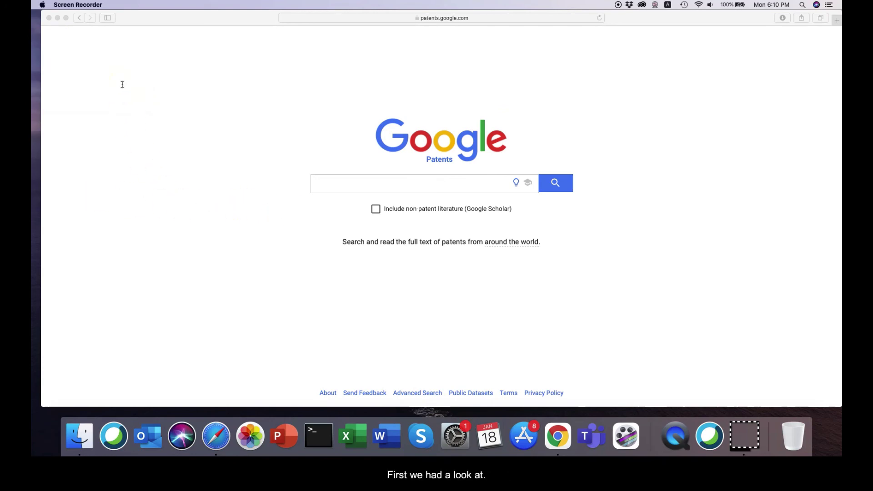
{"action": "type", "text": "http"}
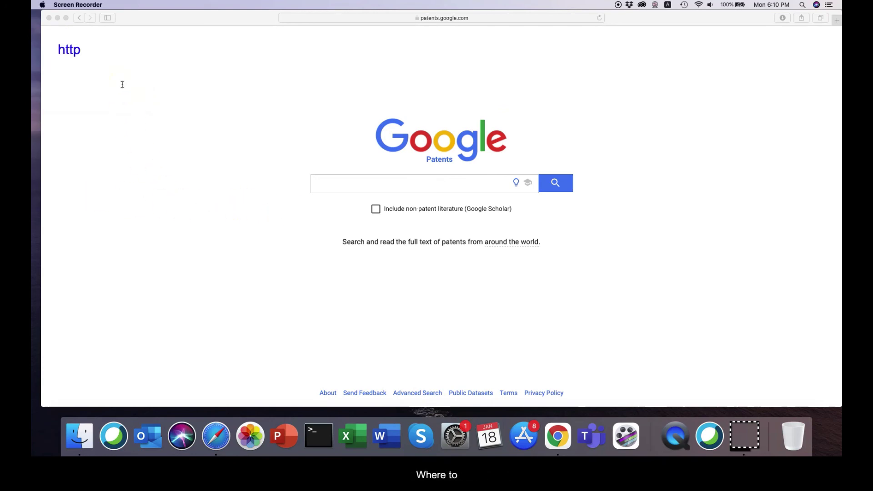
{"action": "type", "text": "s:/"}
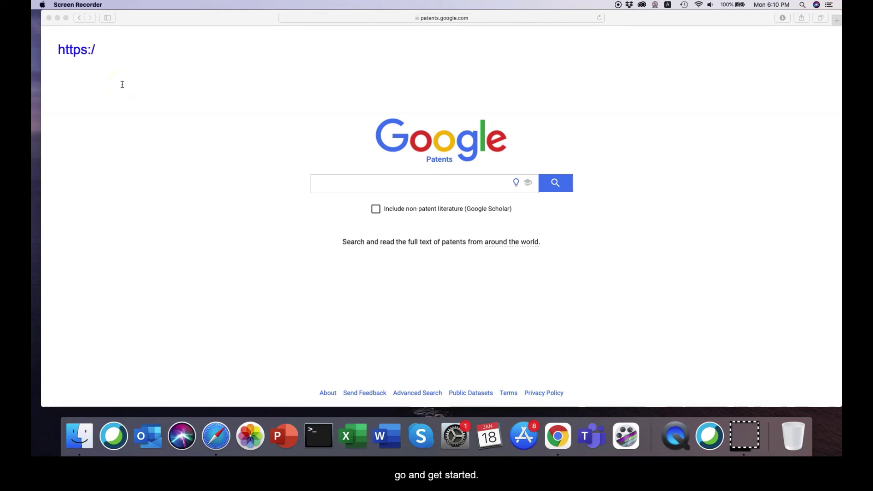
{"action": "type", "text": "/p"}
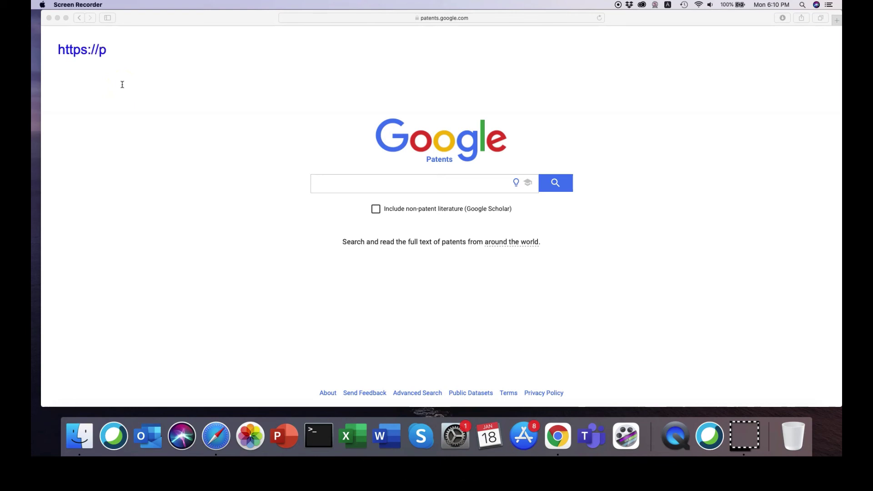
{"action": "type", "text": "atents.google.com"}
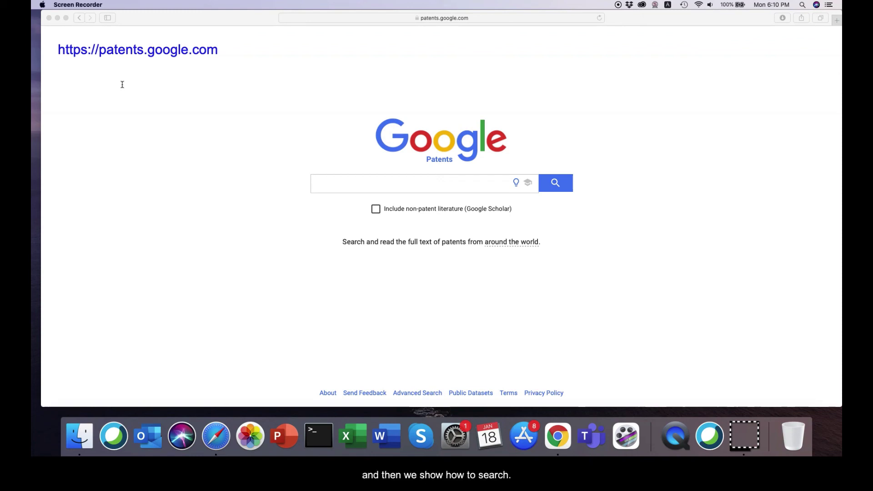
{"action": "key", "text": "Return"}
{"action": "type", "text": "US"}
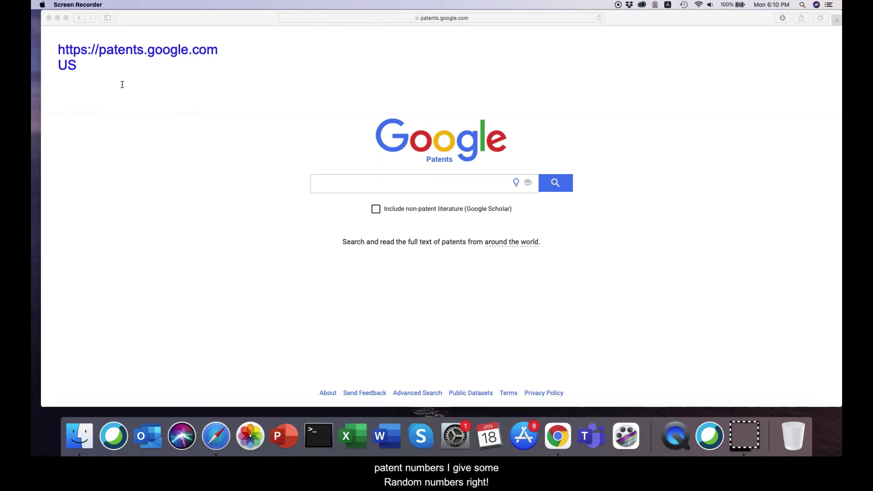
{"action": "type", "text": "34543"}
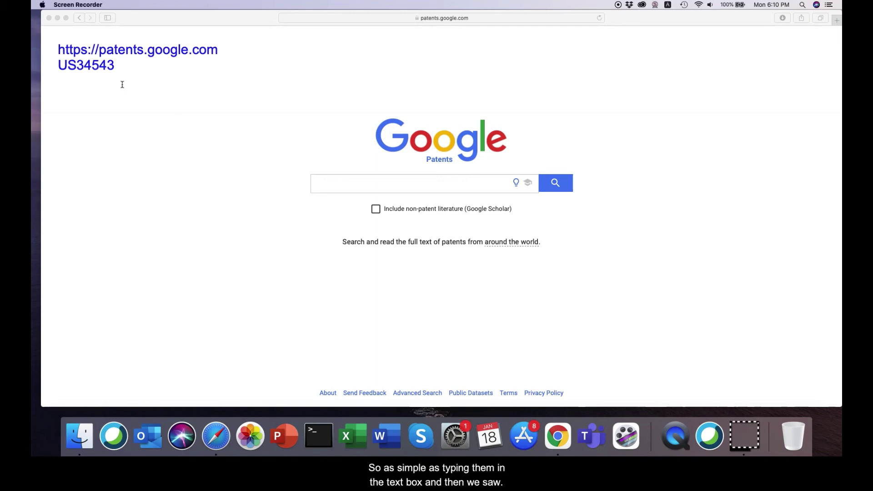
{"action": "key", "text": "Return"}
{"action": "type", "text": "Invent"}
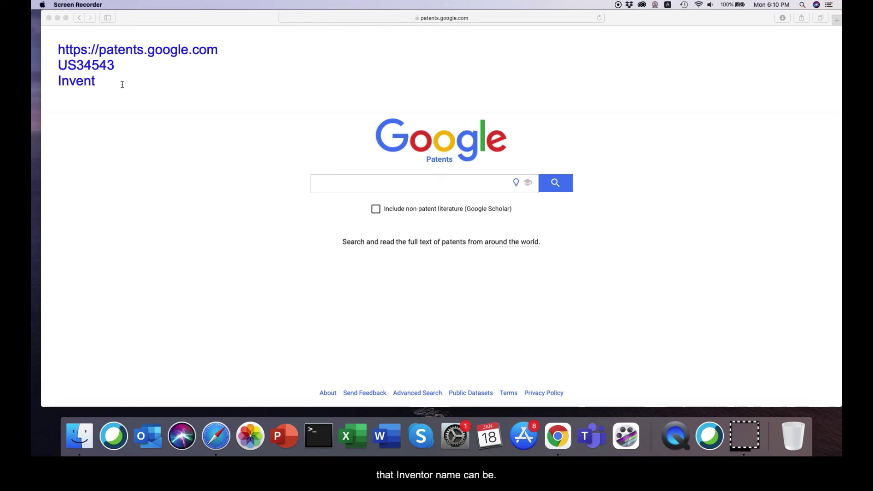
{"action": "type", "text": "or"}
{"action": "type", "text": " name"}
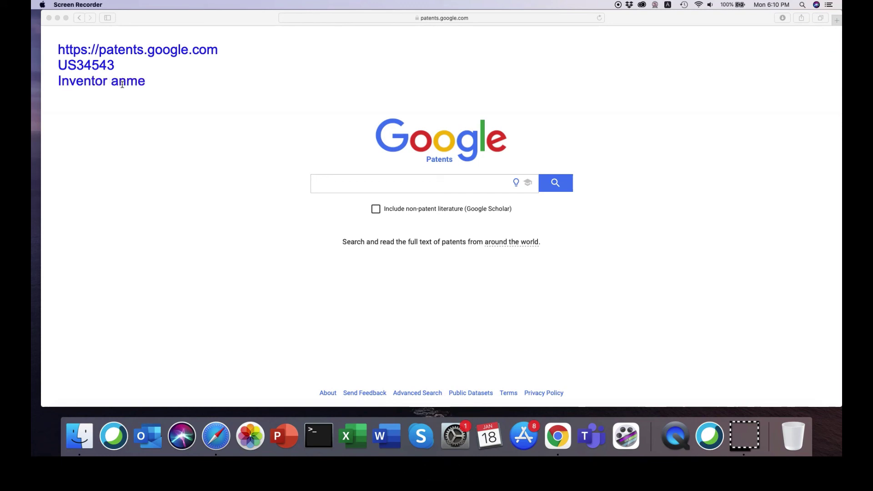
{"action": "key", "text": "BackSpace"}
{"action": "key", "text": "BackSpace"}
{"action": "key", "text": "BackSpace"}
{"action": "key", "text": "BackSpace"}
{"action": "key", "text": "BackSpace"}
{"action": "type", "text": "name-"}
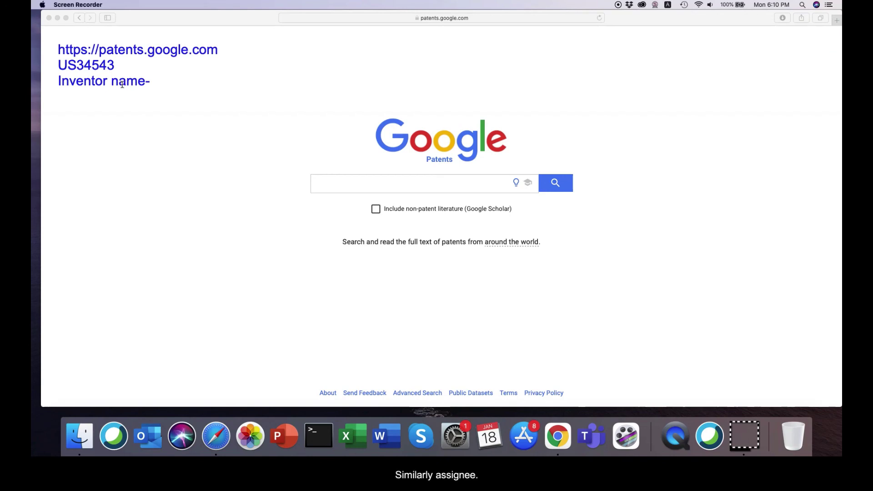
{"action": "key", "text": "Return"}
{"action": "type", "text": "Assign"}
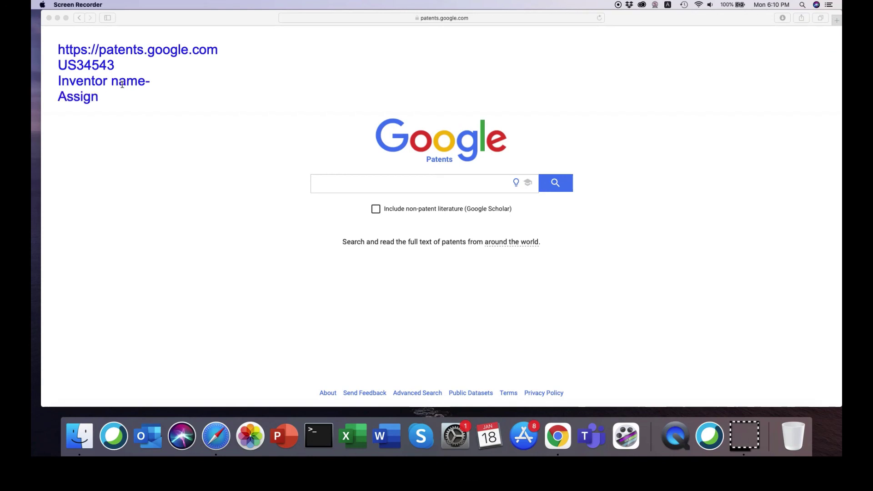
{"action": "type", "text": "ee:"}
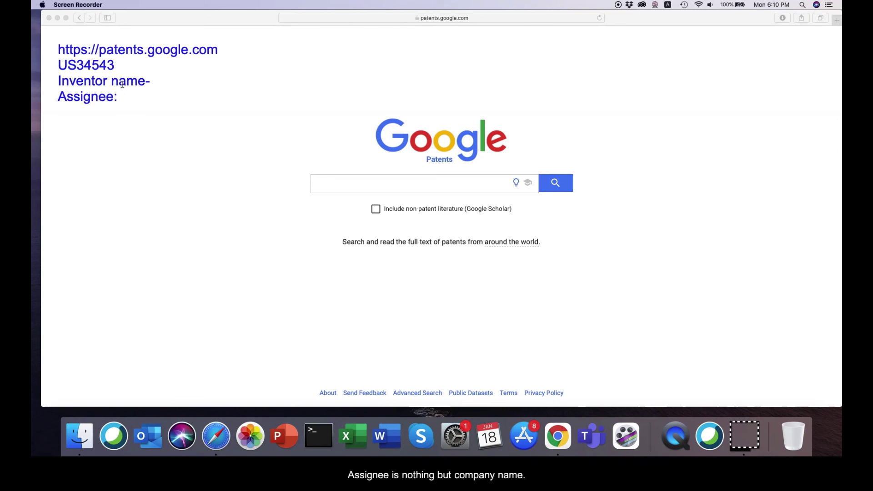
{"action": "type", "text": " TES"}
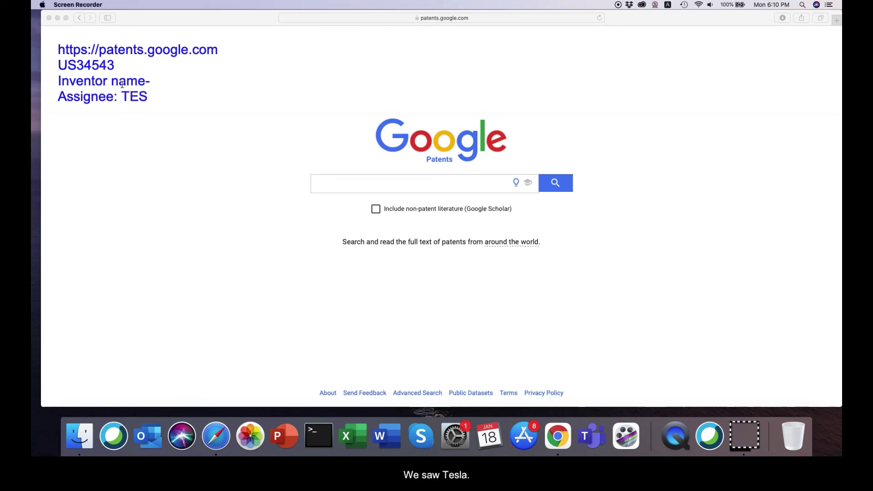
{"action": "type", "text": "LA"}
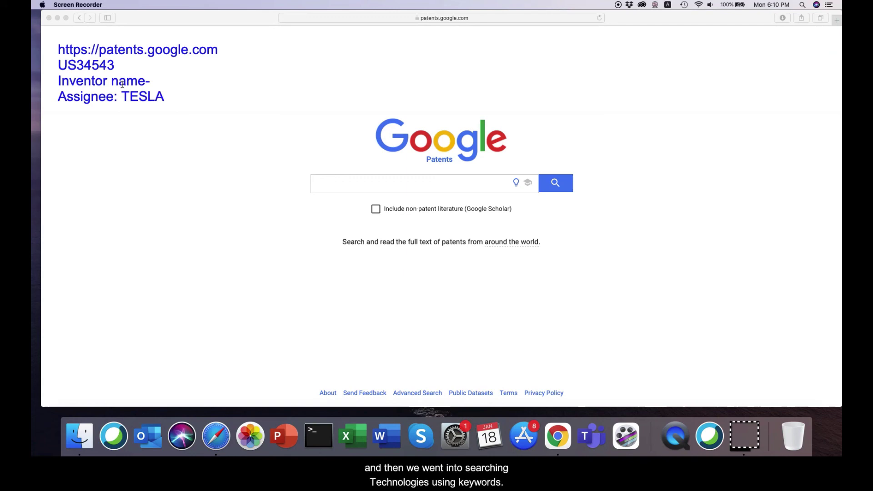
{"action": "key", "text": "Return"}
{"action": "type", "text": "Technolgi"}
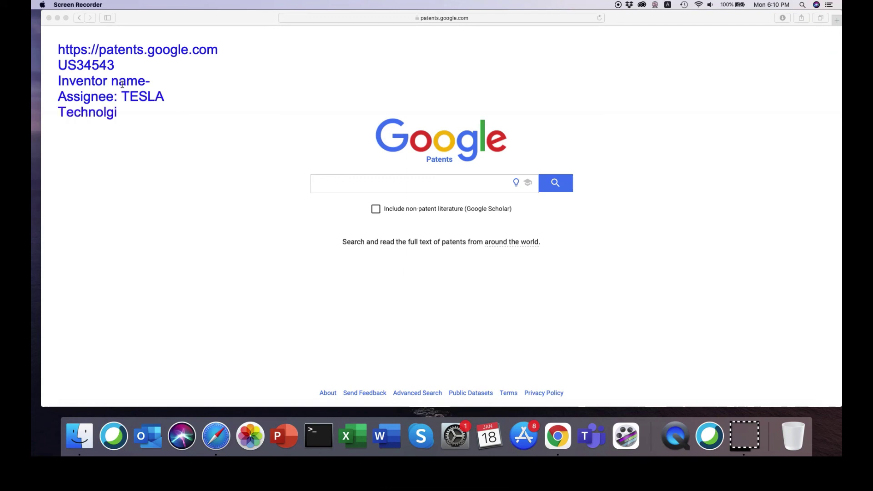
{"action": "type", "text": "es: d"}
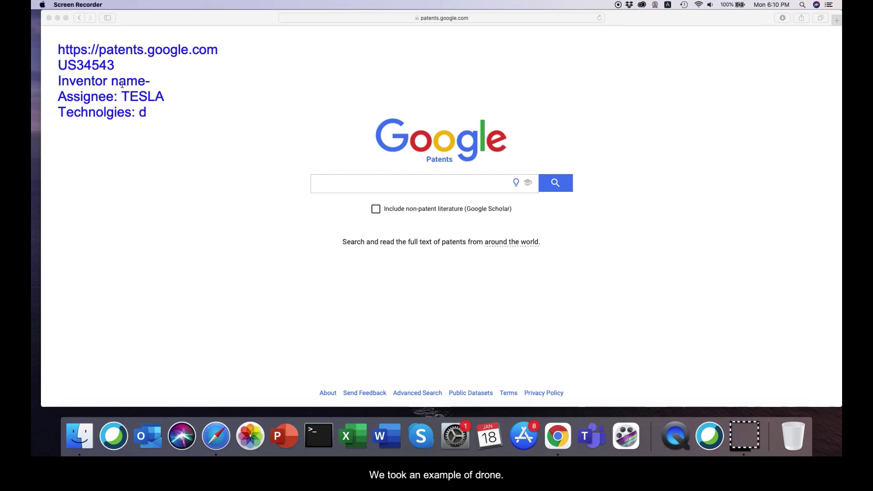
{"action": "type", "text": "rone cold"}
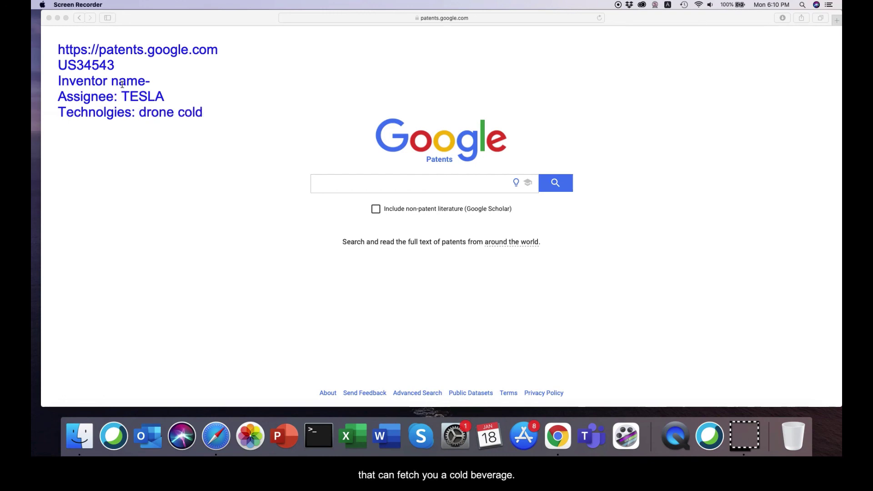
{"action": "type", "text": " beverage"}
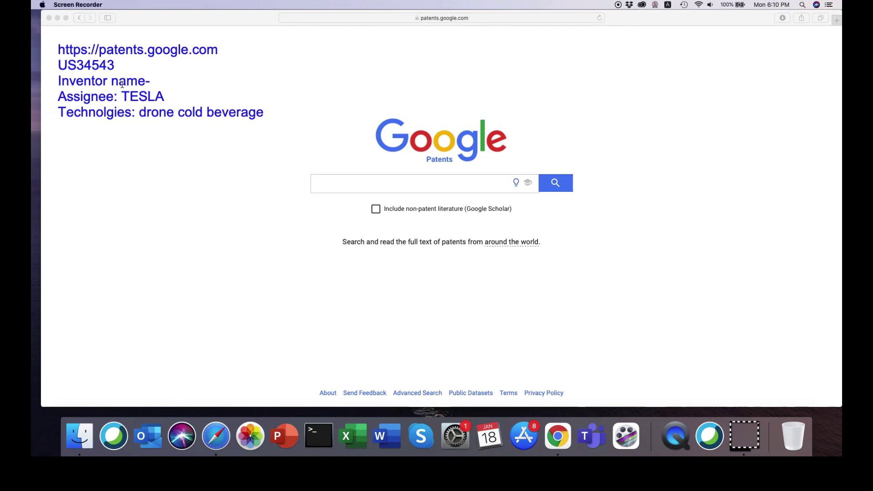
{"action": "type", "text": " deliver"}
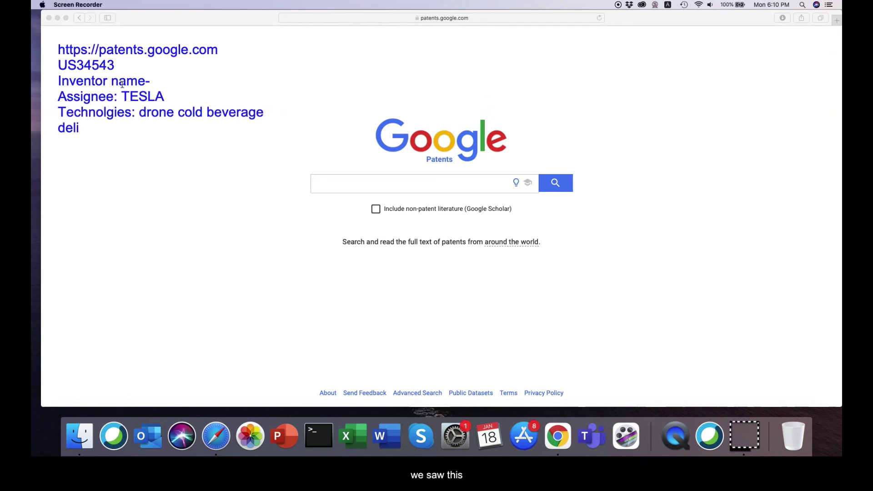